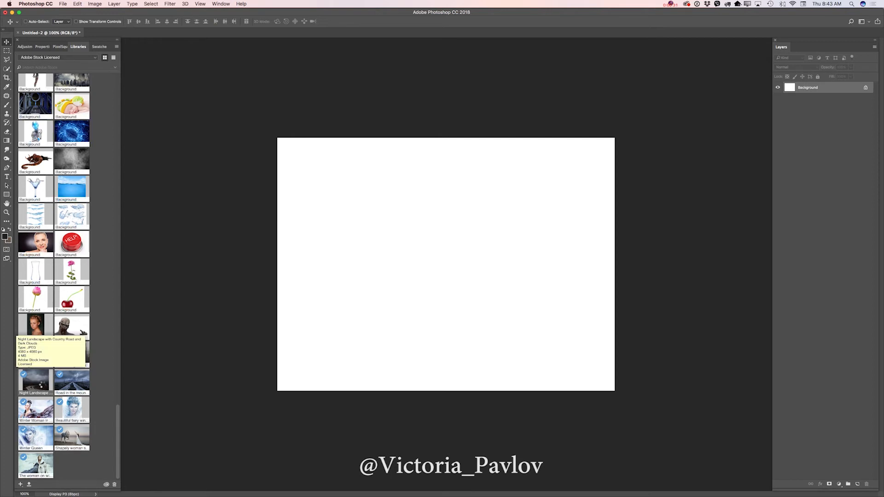
Step: Open the night landscape country road stock image and add the grey PixelSquid headstone to it
double_click(43, 386)
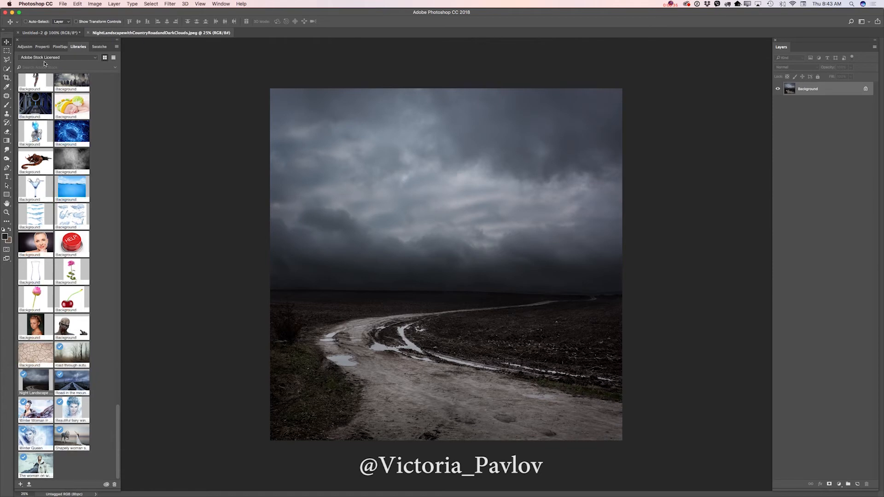
click(60, 46)
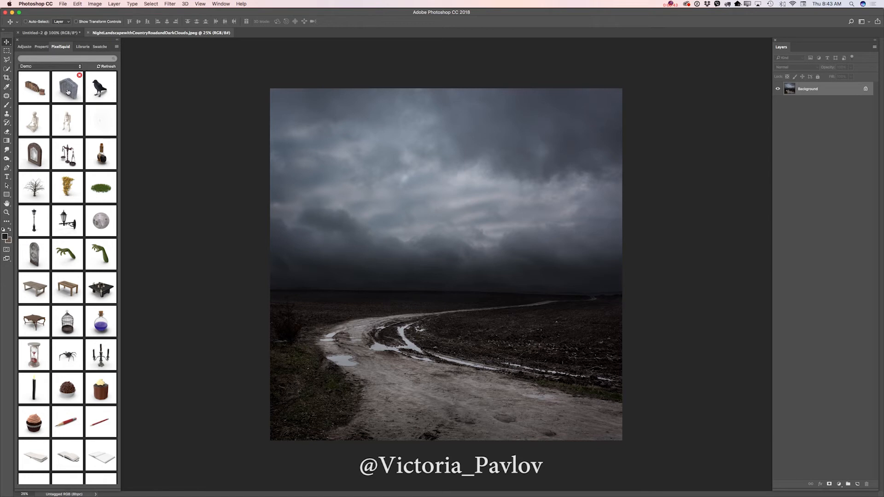
click(68, 90)
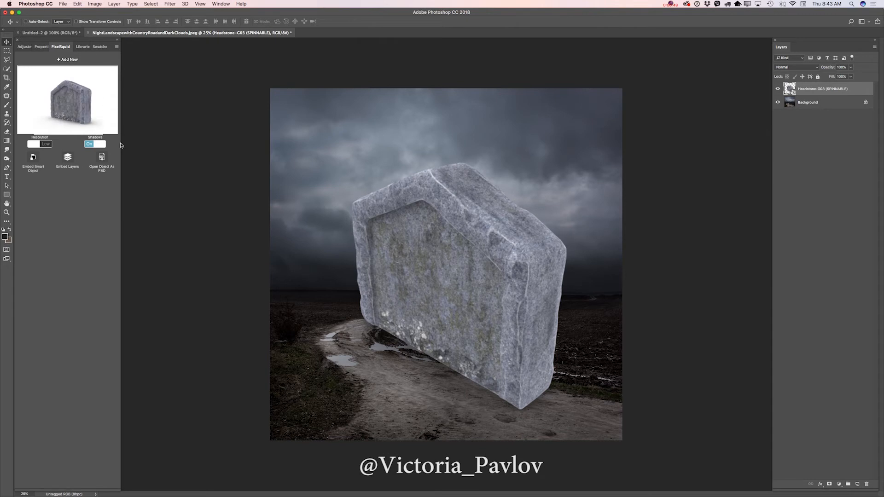
Step: Scale the headstone down to about 499% width and 432% height and place it to the right of the road
click(77, 4)
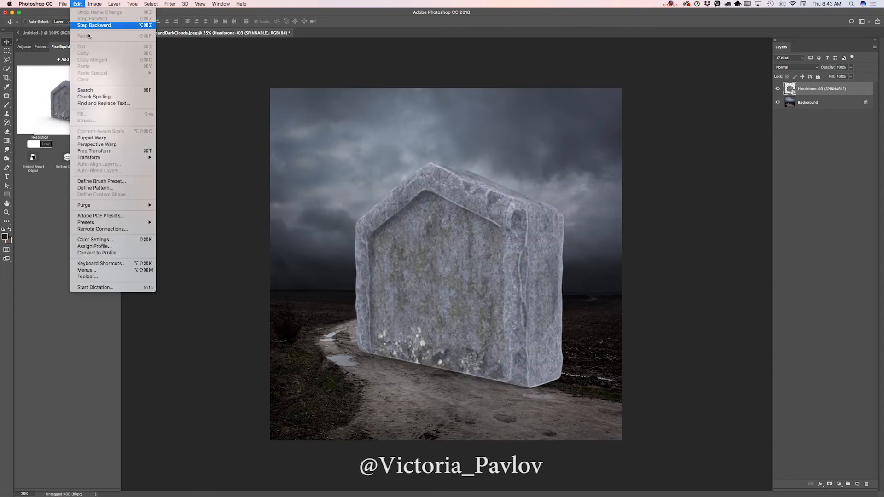
click(233, 125)
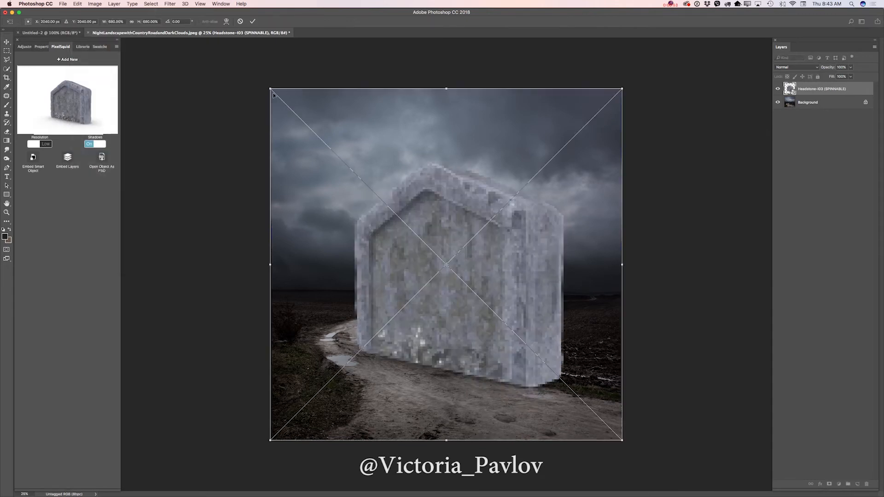
drag(271, 89, 363, 213)
drag(453, 253, 470, 227)
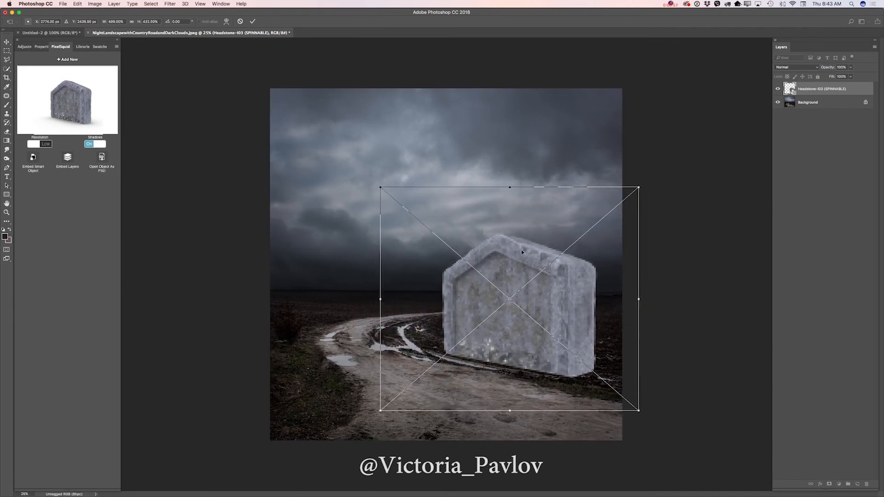
key(Return)
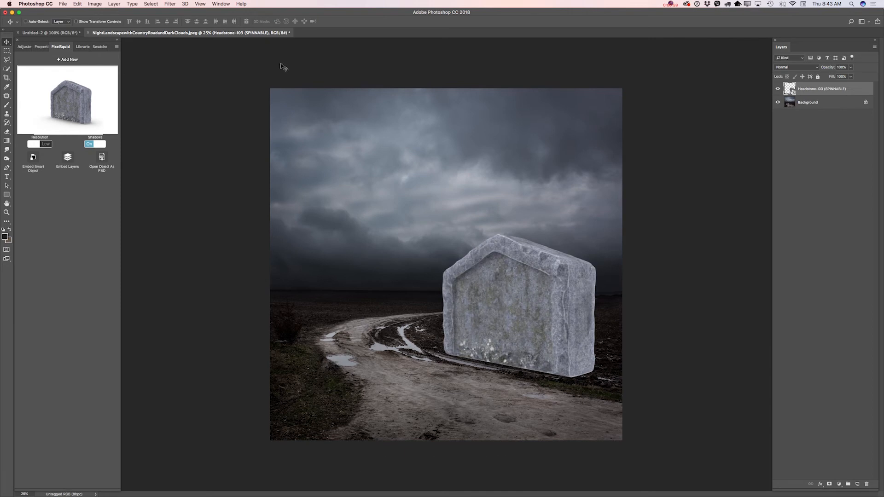
Step: Turn off the headstone's shadow and switch the model to high resolution
click(90, 145)
click(46, 144)
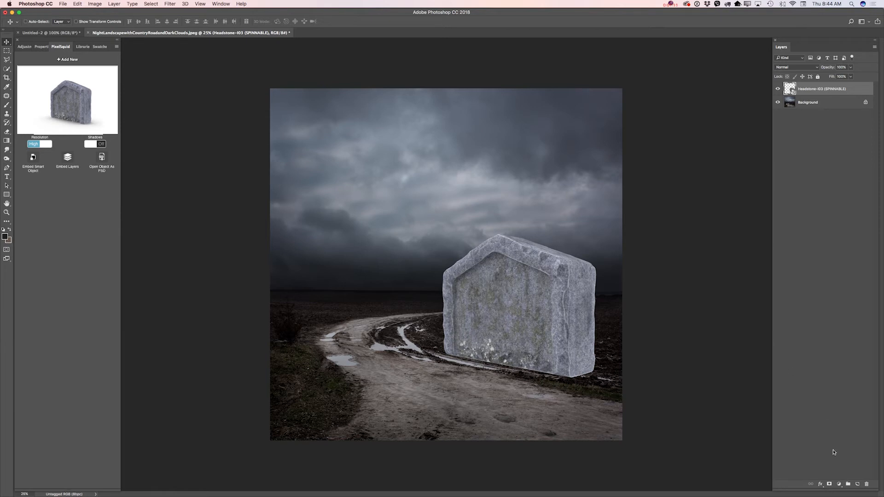
Step: Create a new layer and render a leafless Elm Tree on it with the Tree filter
click(859, 485)
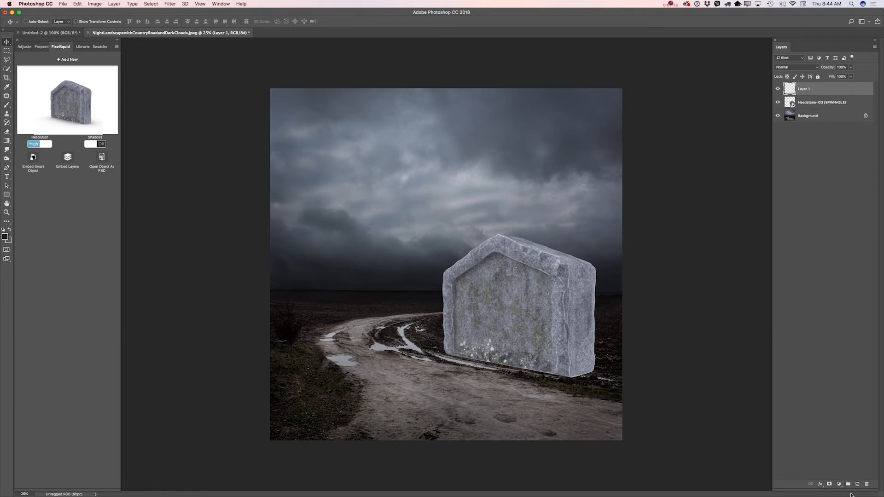
click(168, 5)
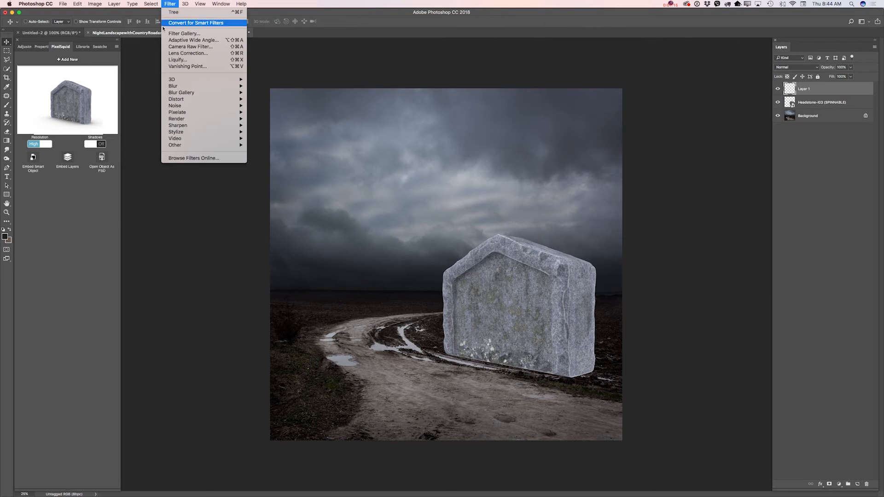
mouse_move(206, 121)
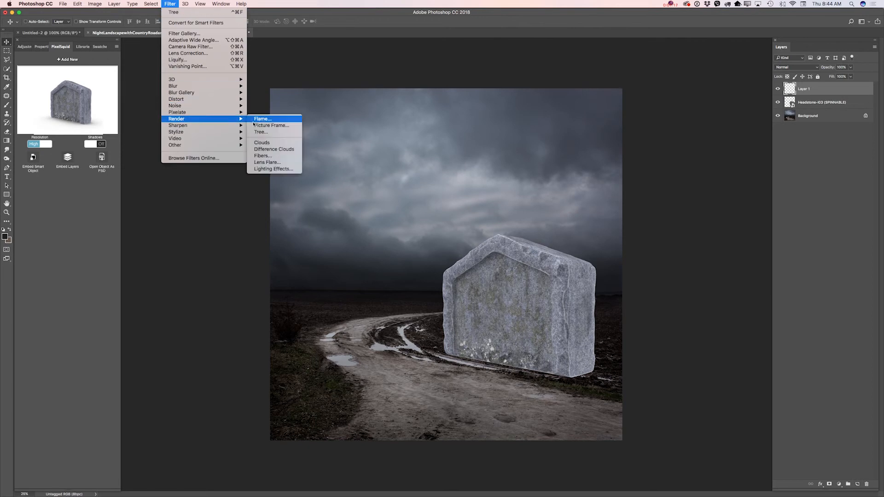
click(262, 132)
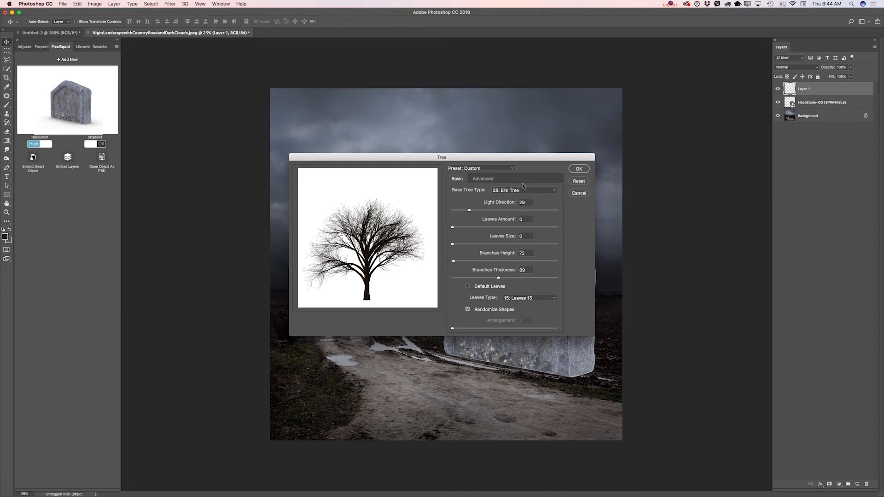
click(550, 193)
click(448, 301)
click(485, 179)
click(457, 179)
click(579, 169)
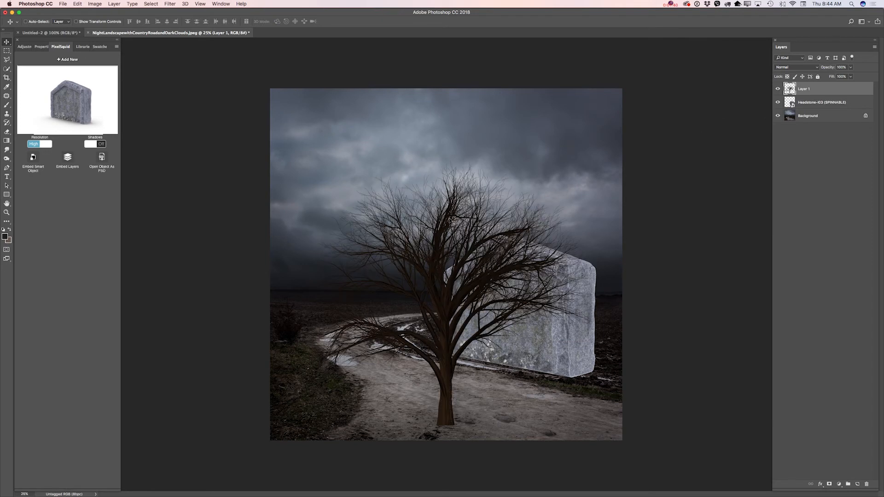
Step: Move the tree to the image's left edge and enlarge it to about 122% width and 125% height
drag(454, 220, 300, 162)
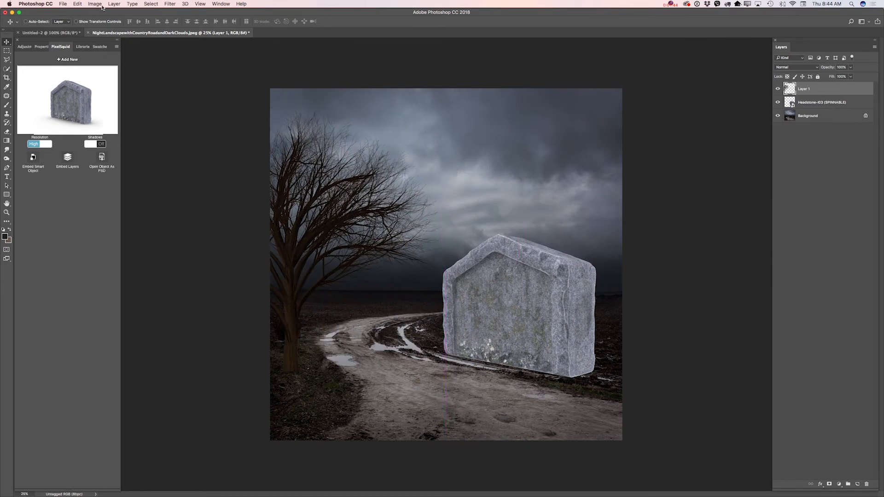
click(77, 5)
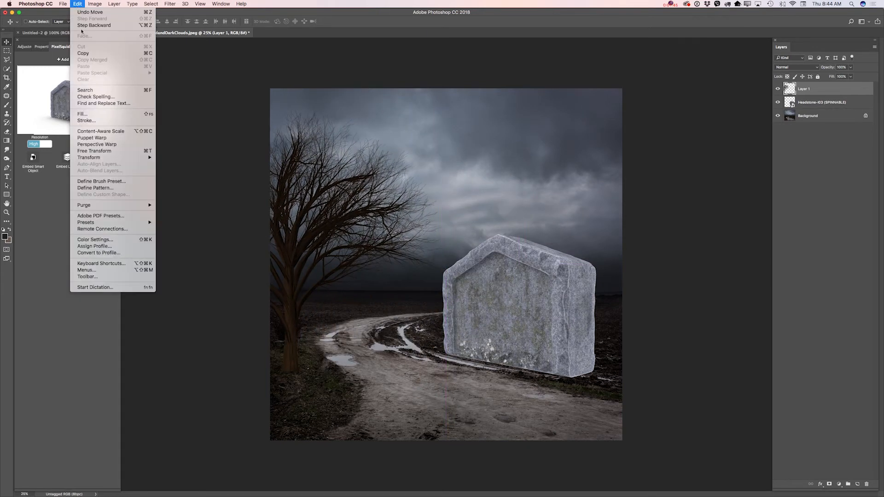
click(117, 151)
drag(443, 107, 511, 38)
drag(432, 151, 386, 170)
click(323, 21)
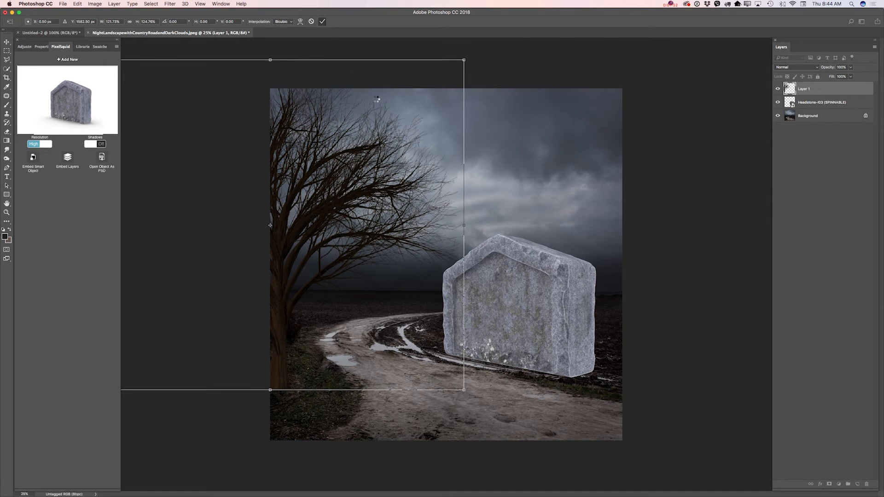
Step: Add the PixelSquid full moon directly above the Background layer and fit it, scaled down, into the upper-left sky behind the tree
click(829, 119)
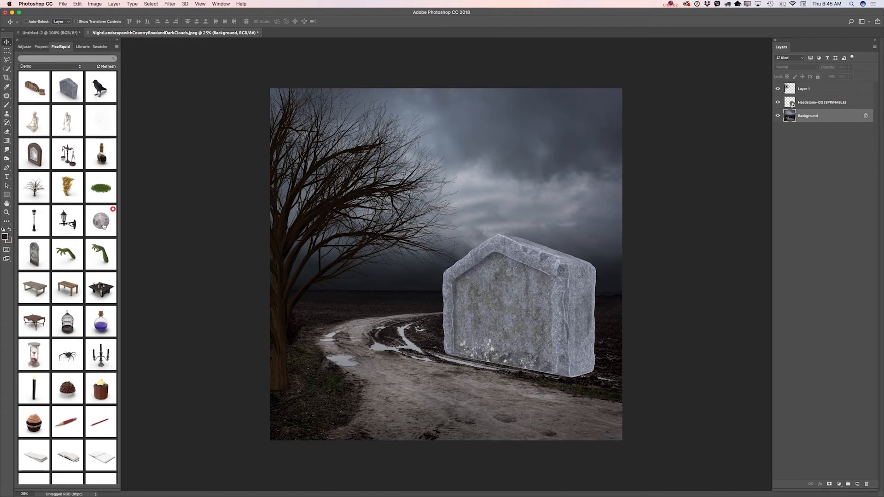
click(103, 226)
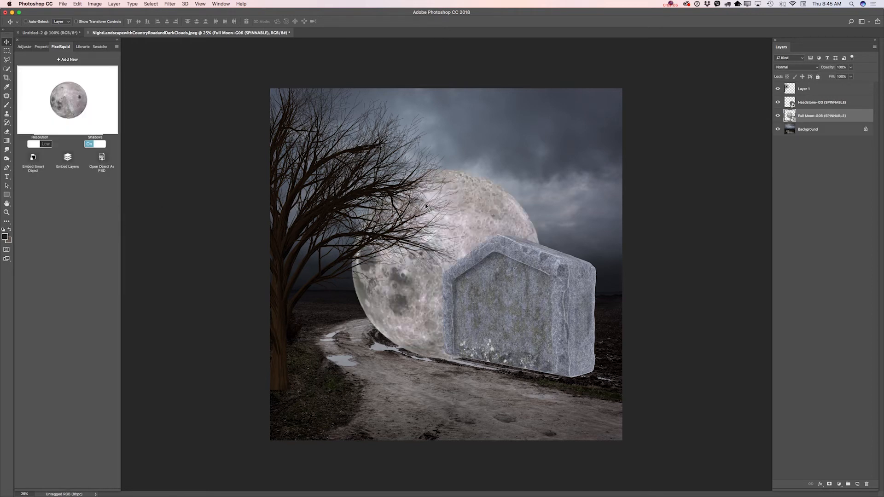
click(75, 4)
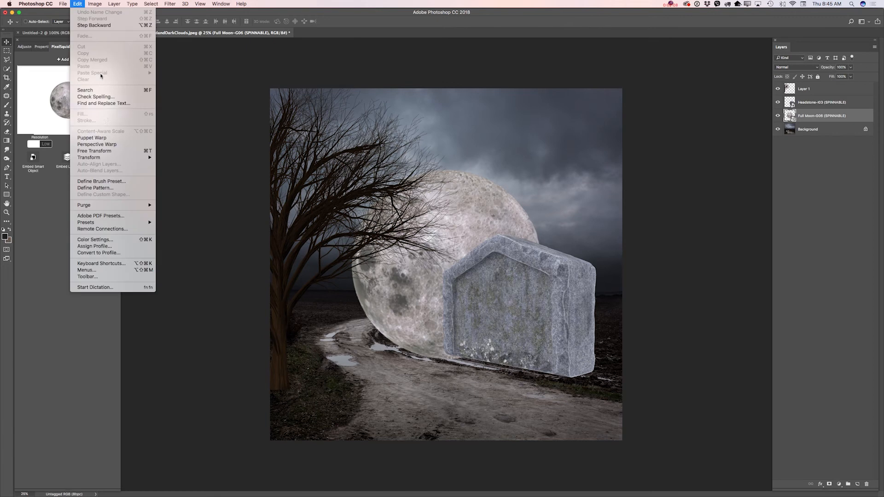
click(102, 153)
drag(270, 89, 360, 178)
drag(451, 210, 331, 67)
drag(415, 156, 425, 140)
key(Return)
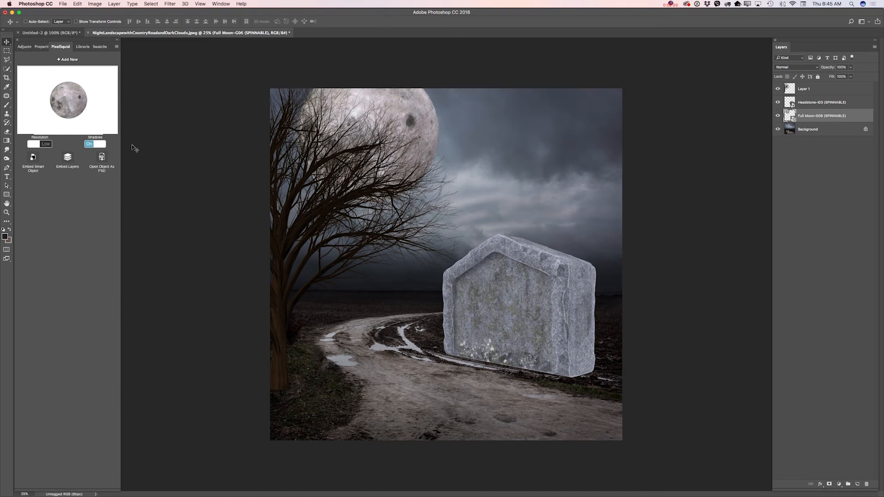
Step: Switch the moon to high resolution without shadows and set its layer's blend mode to Overlay
click(95, 144)
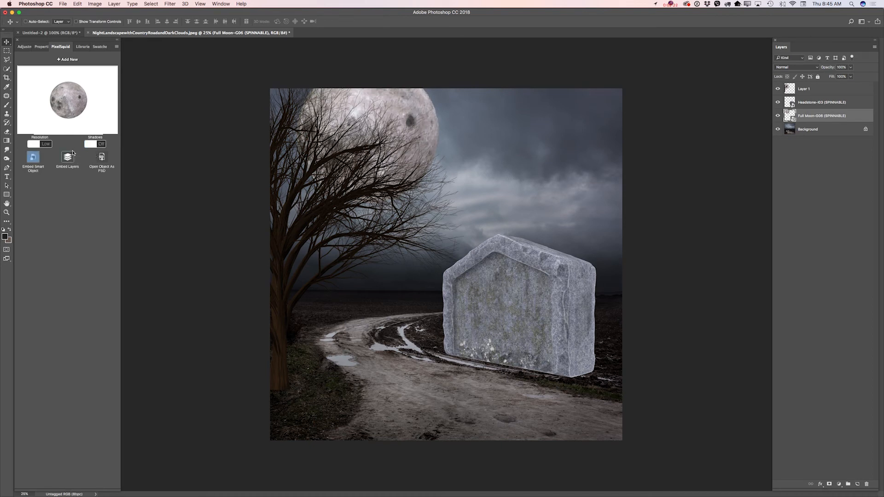
click(45, 144)
click(789, 67)
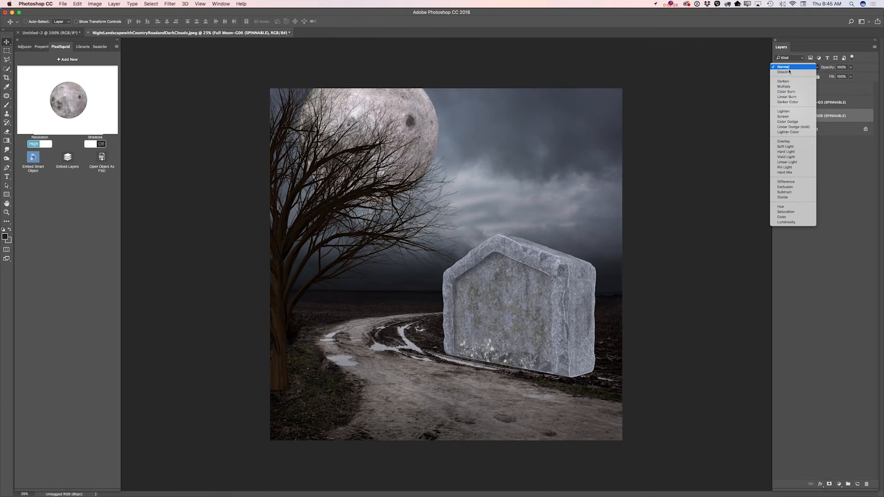
click(788, 141)
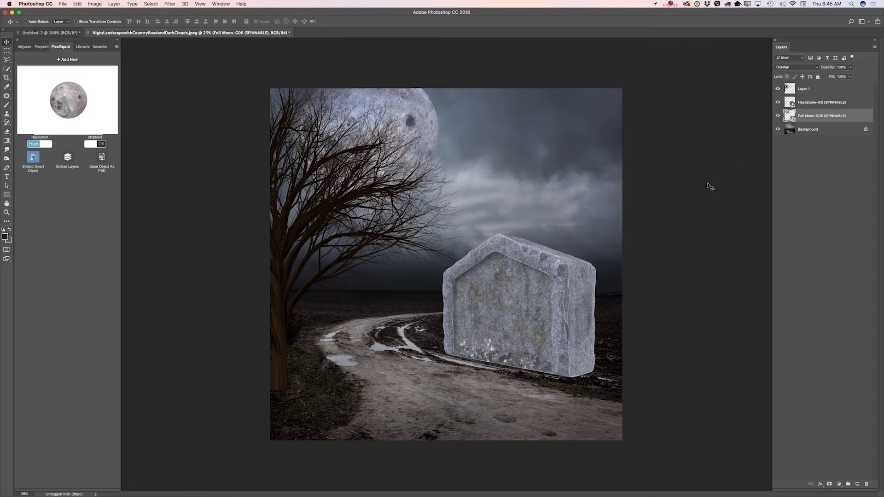
Step: Add the PixelSquid sitting skeleton above the headstone layer and spin the model to adjust its viewing angle
click(833, 103)
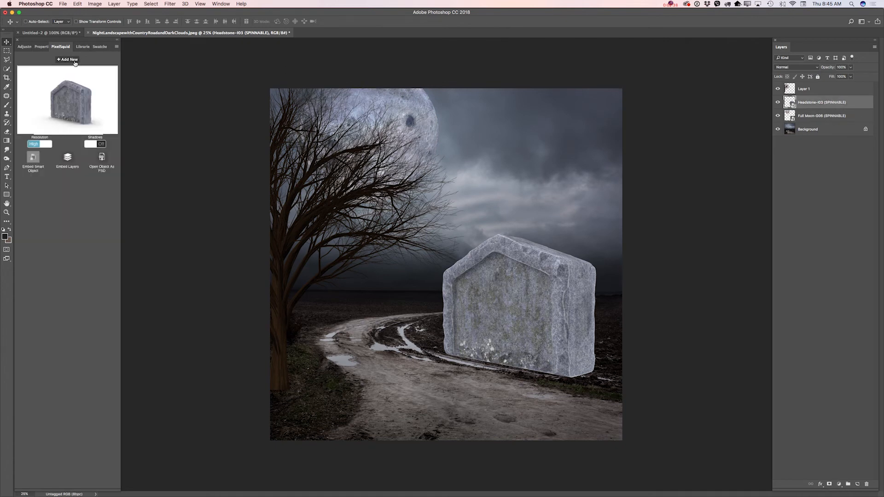
click(74, 61)
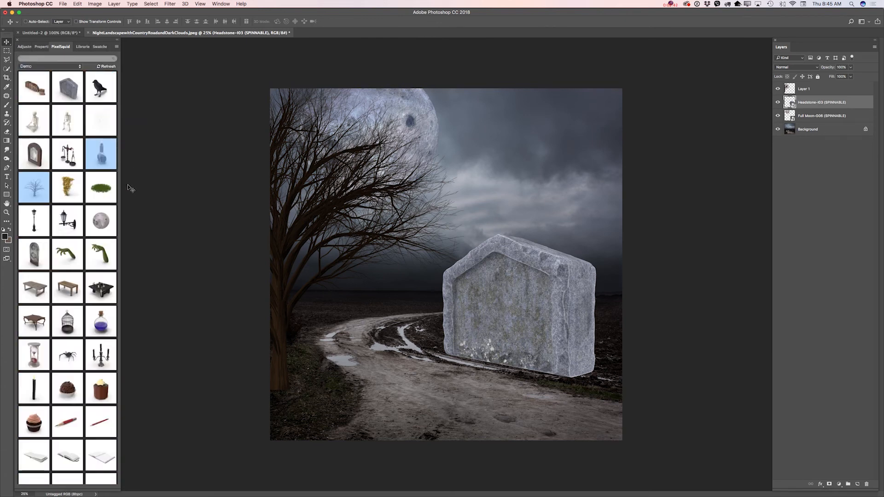
mouse_move(59, 126)
click(72, 125)
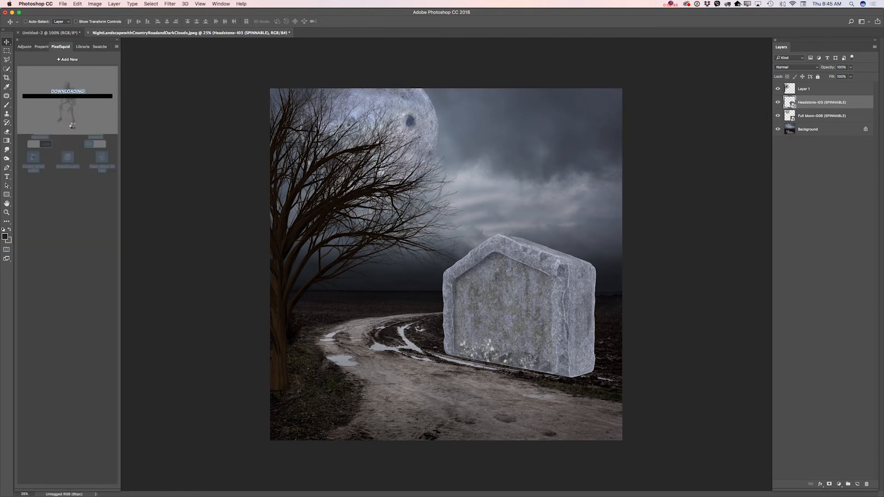
drag(73, 104, 69, 93)
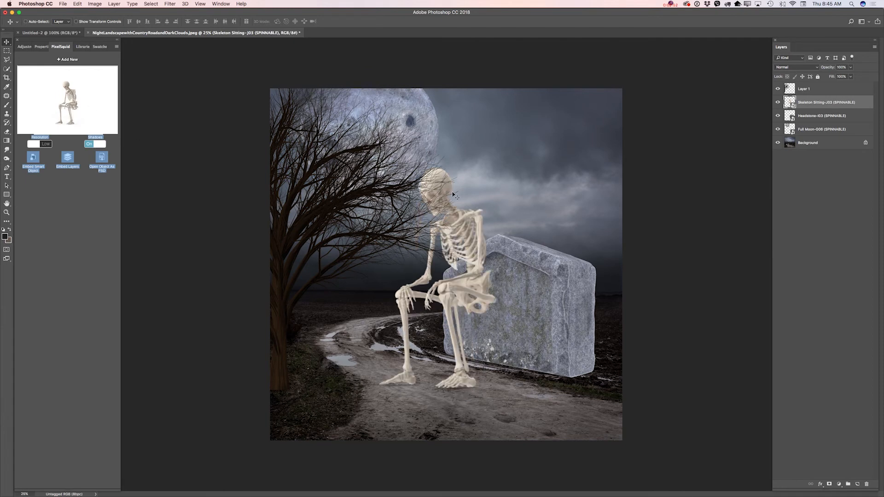
Step: Scale the skeleton down slightly with Free Transform and seat it on top of the headstone
click(95, 4)
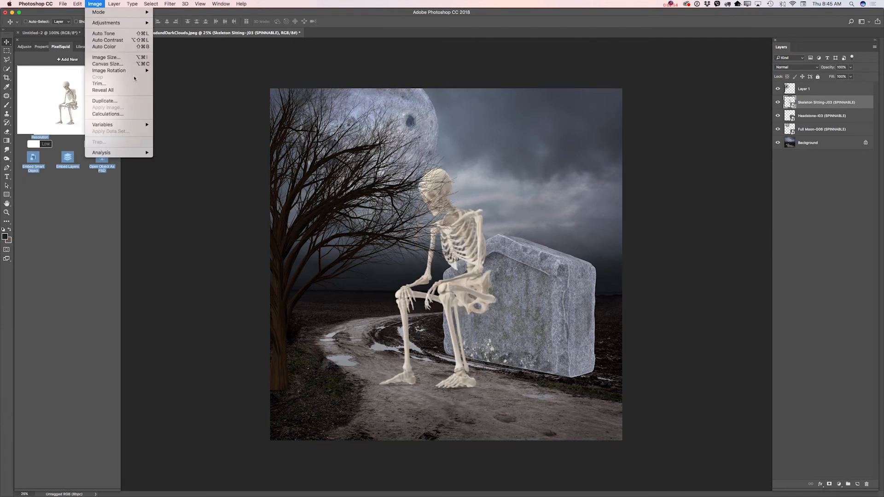
mouse_move(77, 3)
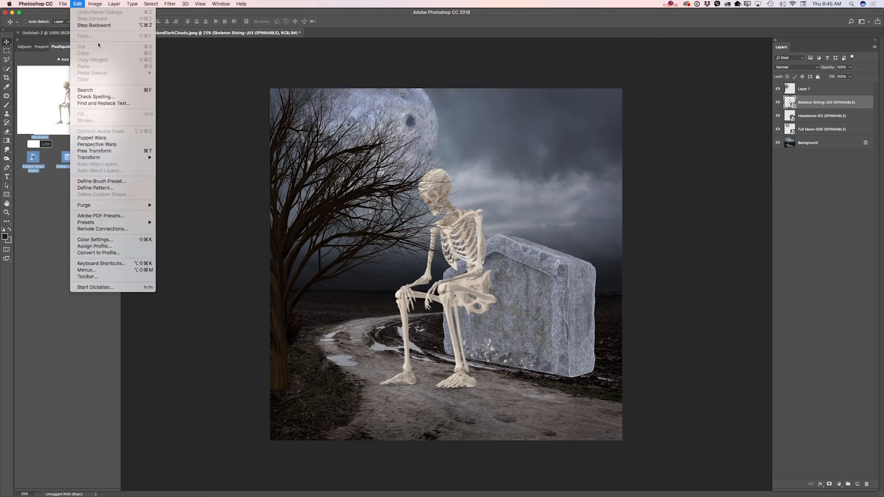
click(113, 150)
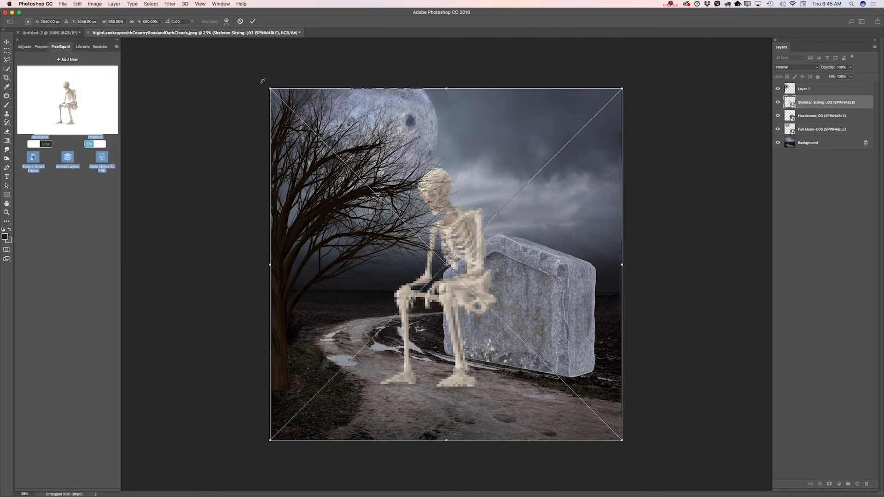
drag(270, 88, 283, 105)
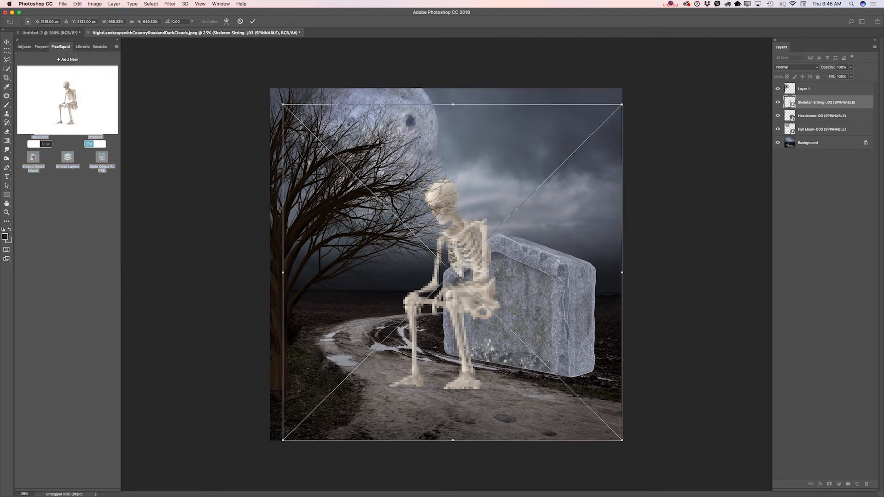
drag(482, 250, 563, 180)
click(253, 21)
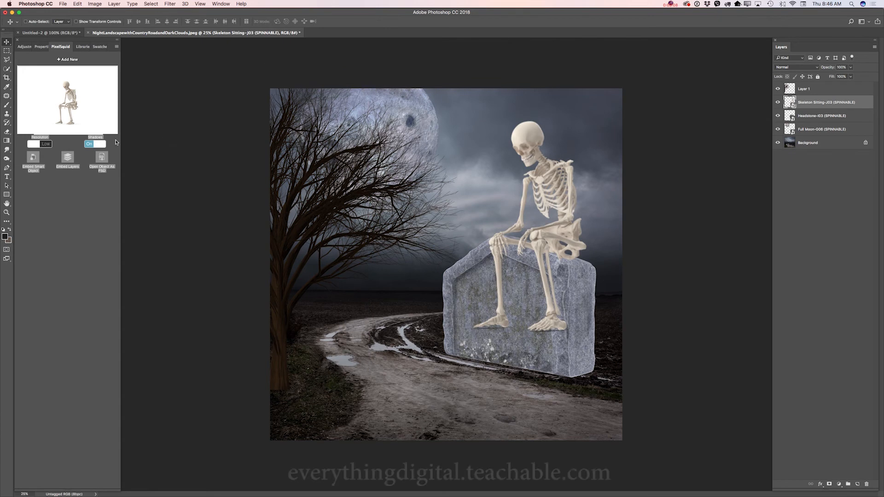
Step: Turn off the skeleton's shadow and switch that model to high resolution
click(91, 144)
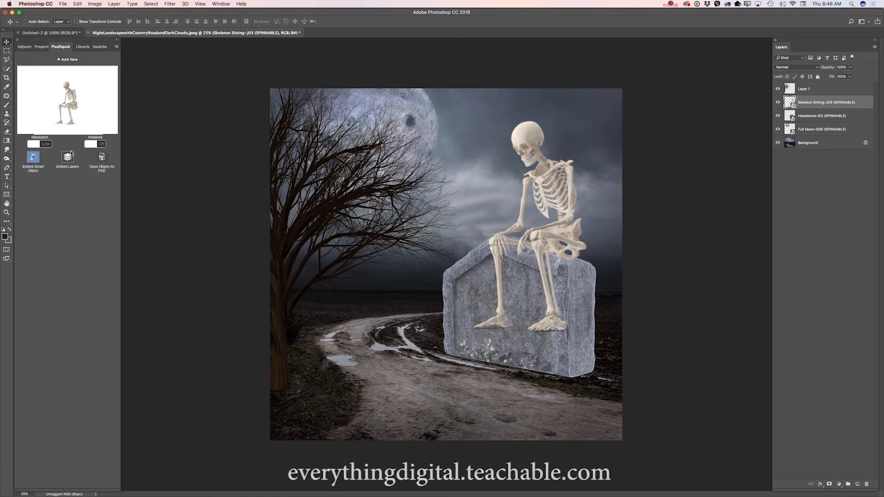
click(48, 144)
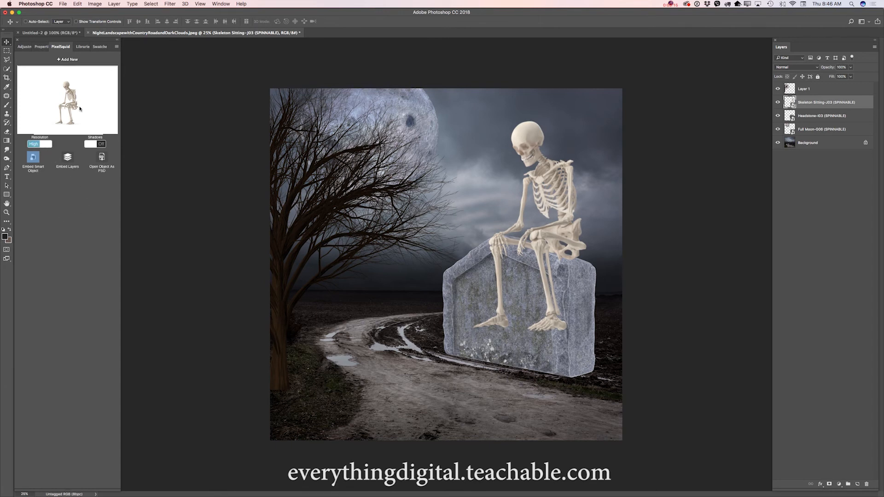
Step: Add the PixelSquid standing crow above the skeleton layer and spin the model so the bird faces toward the skeleton
click(68, 60)
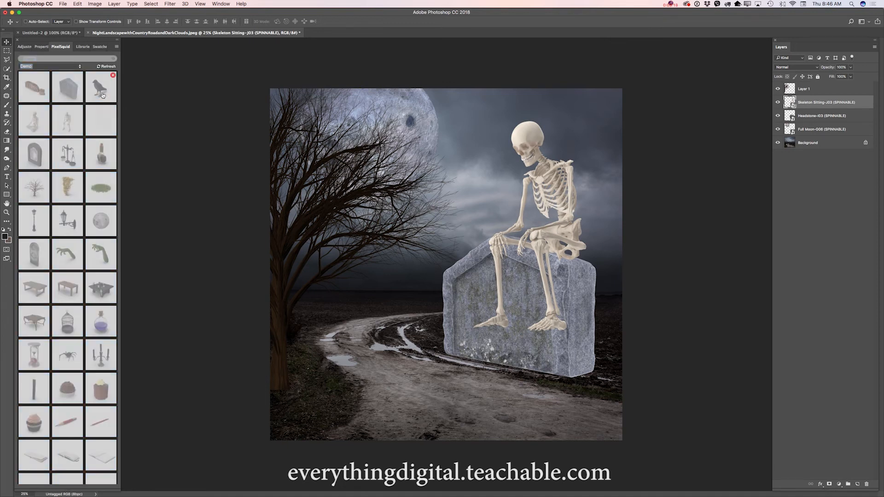
click(106, 95)
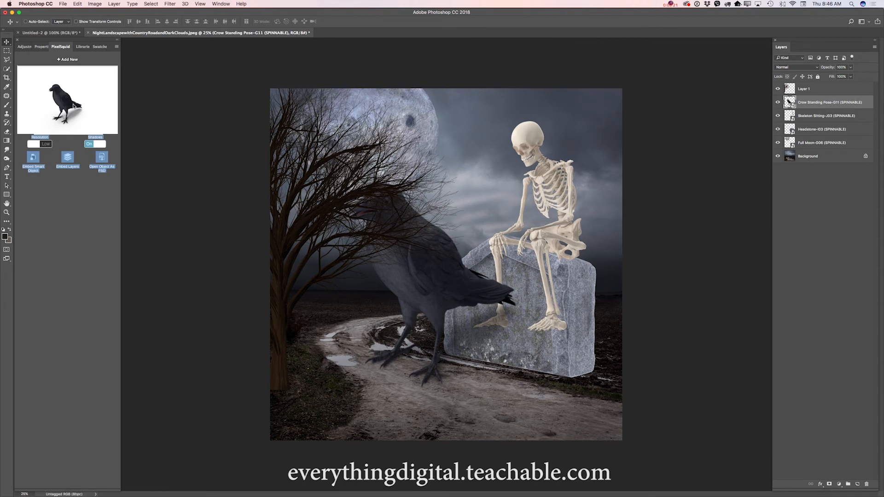
drag(66, 101, 71, 105)
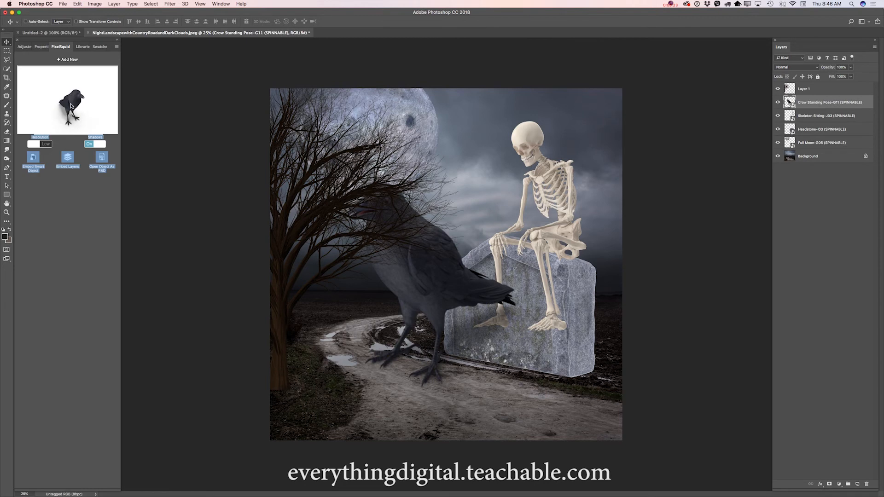
Step: Scale the crow down with Free Transform and perch it on the headstone's sloping top edge beside the skeleton's knee
click(77, 4)
click(94, 151)
drag(271, 88, 490, 359)
drag(562, 396, 459, 235)
drag(520, 198, 507, 197)
drag(455, 226, 466, 223)
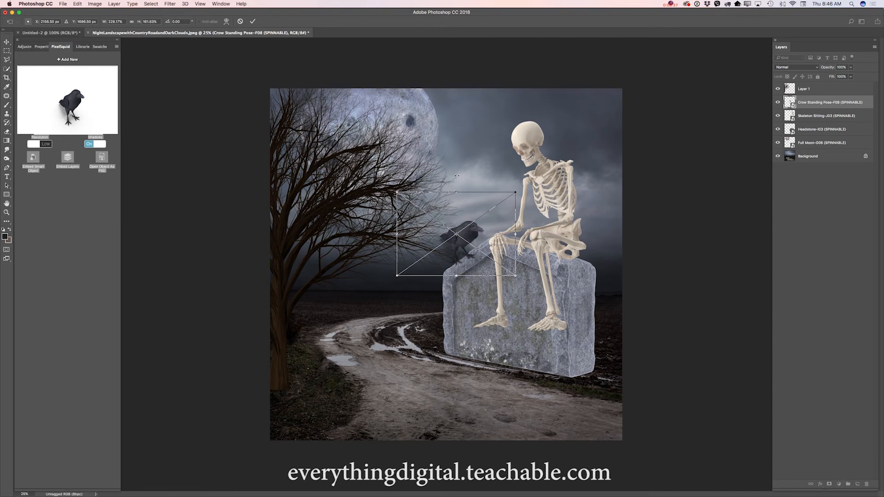
click(252, 21)
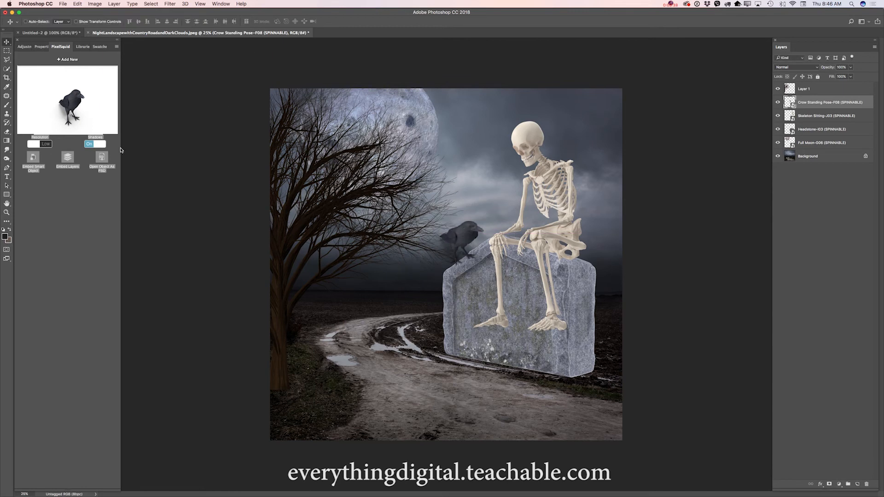
Step: Turn off the crow's shadow and switch the model to high resolution
click(88, 145)
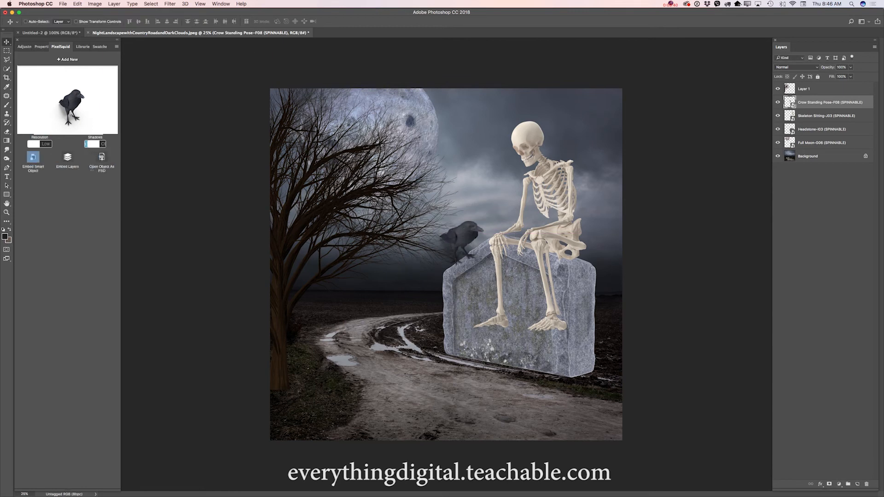
click(45, 145)
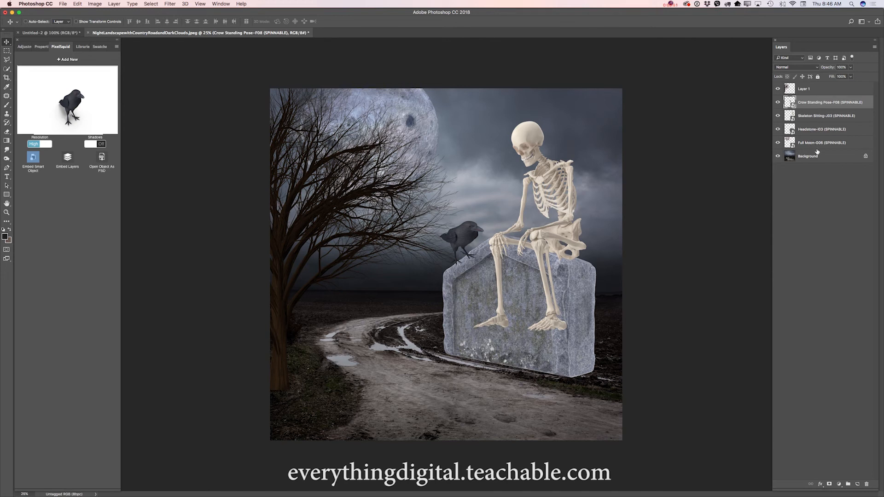
Step: Add a layer mask to the headstone layer and brush black along its base to hide the hard lower edge in the ground
click(816, 130)
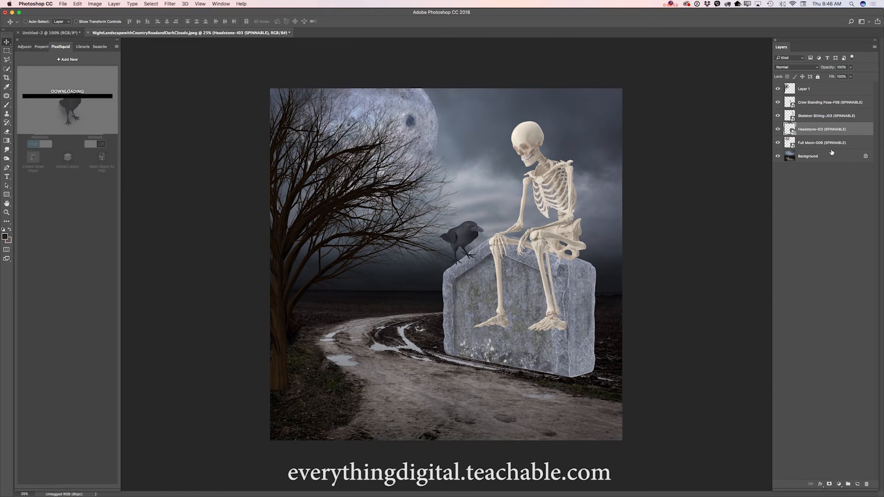
click(830, 485)
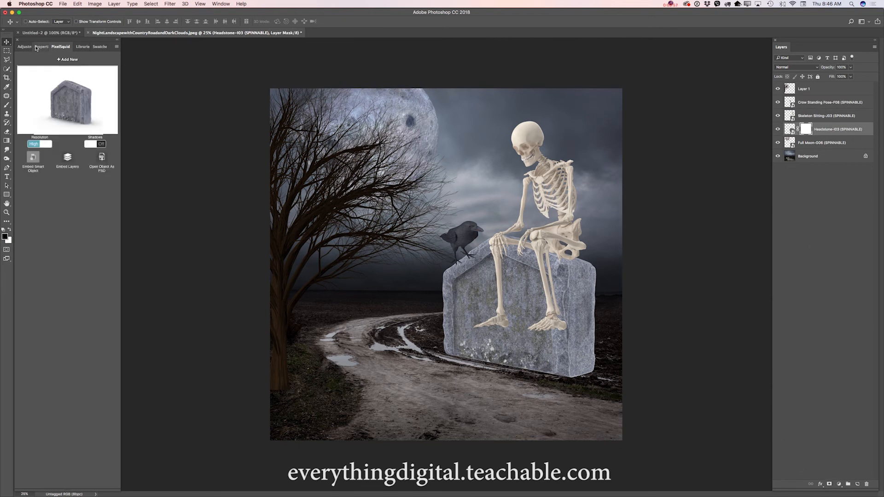
click(7, 106)
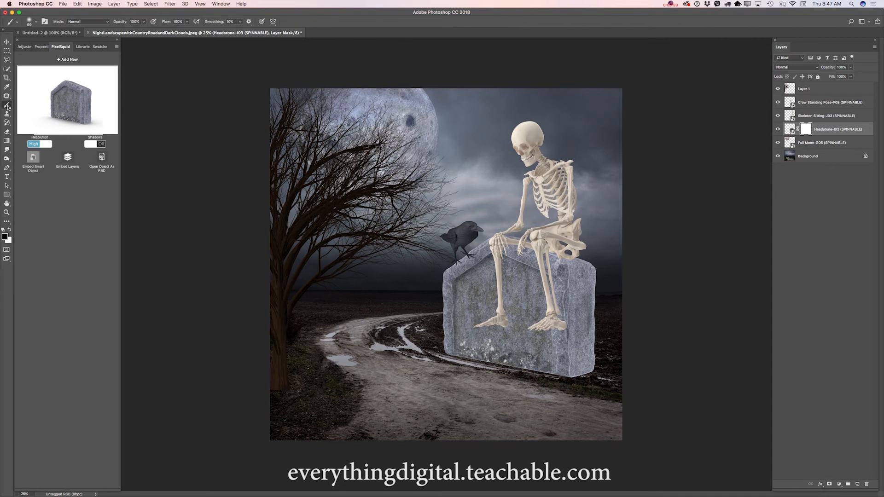
click(27, 106)
mouse_move(571, 379)
mouse_down()
mouse_move(595, 372)
mouse_move(544, 376)
mouse_move(444, 353)
mouse_move(534, 373)
mouse_move(565, 371)
mouse_move(522, 369)
mouse_move(596, 374)
mouse_up()
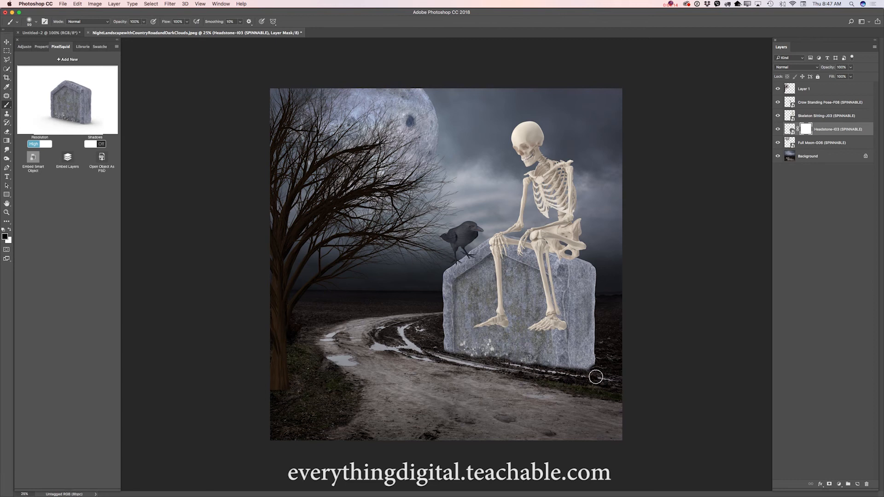
Step: Lower the brush opacity to about 26% and paint over the headstone's base again on its mask to soften the transition
click(144, 25)
drag(145, 30, 120, 31)
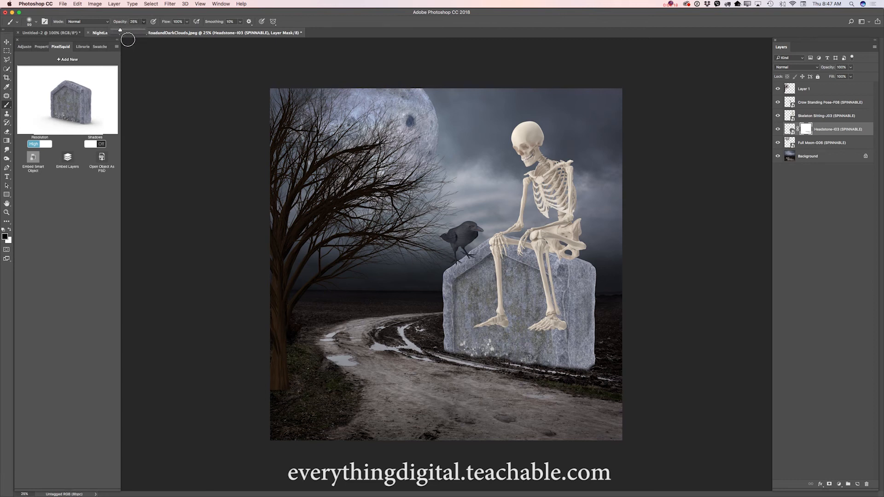
mouse_move(593, 371)
mouse_down()
mouse_move(571, 368)
mouse_move(591, 370)
mouse_move(581, 371)
mouse_up()
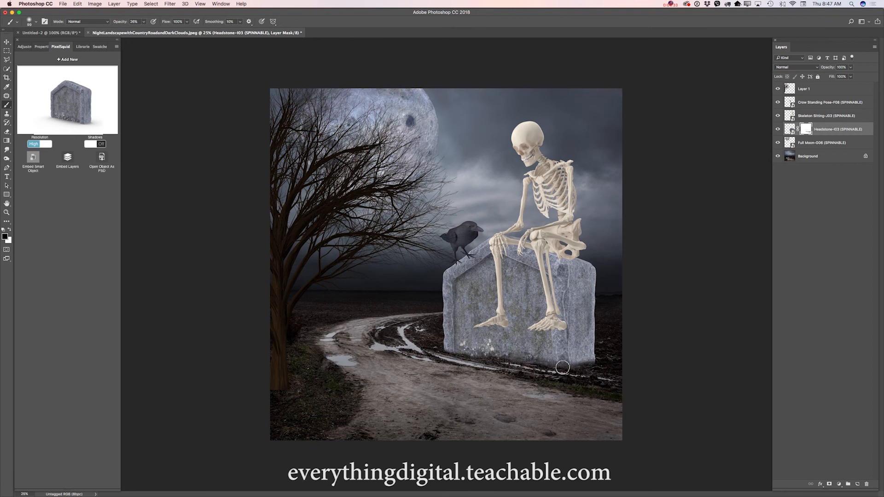
Step: Add a layer mask to the tree on Layer 1 and set the brush opacity back to 100%
click(814, 87)
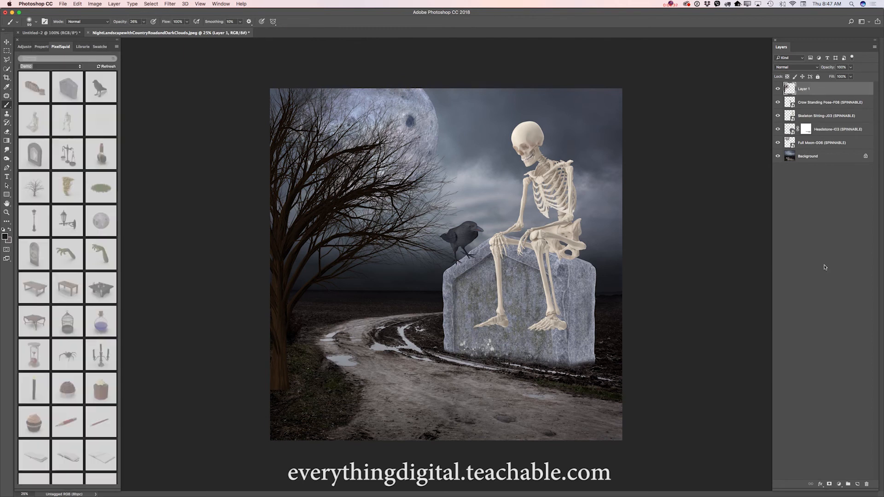
click(830, 484)
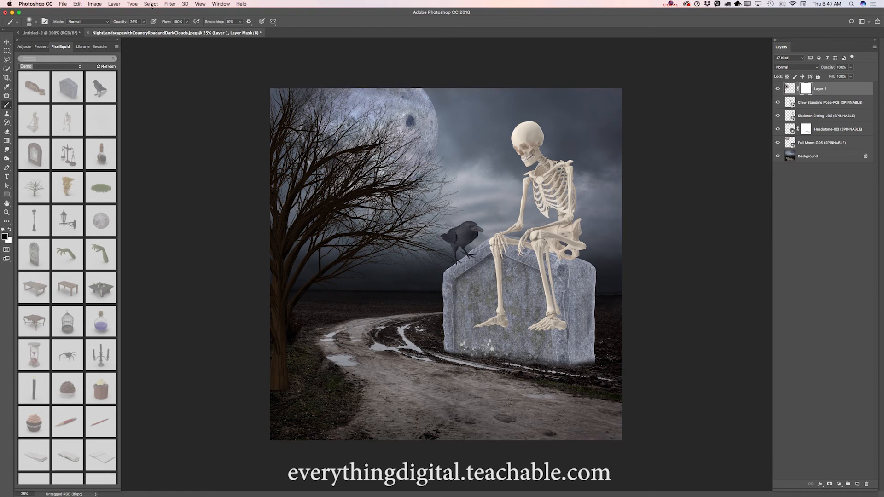
click(144, 22)
drag(144, 31, 176, 32)
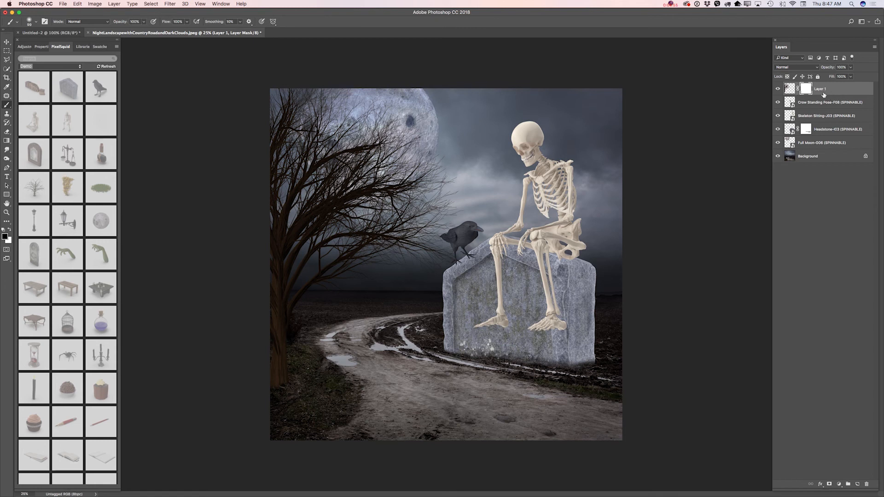
Step: Darken the whole scene with a topmost Exposure adjustment layer at about -2.63, gamma about 0.93 and layer opacity about 88%
click(23, 47)
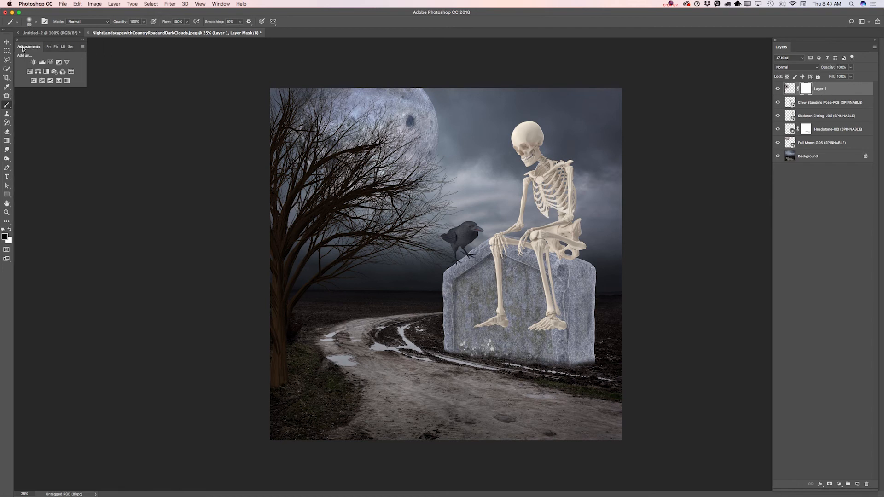
click(59, 63)
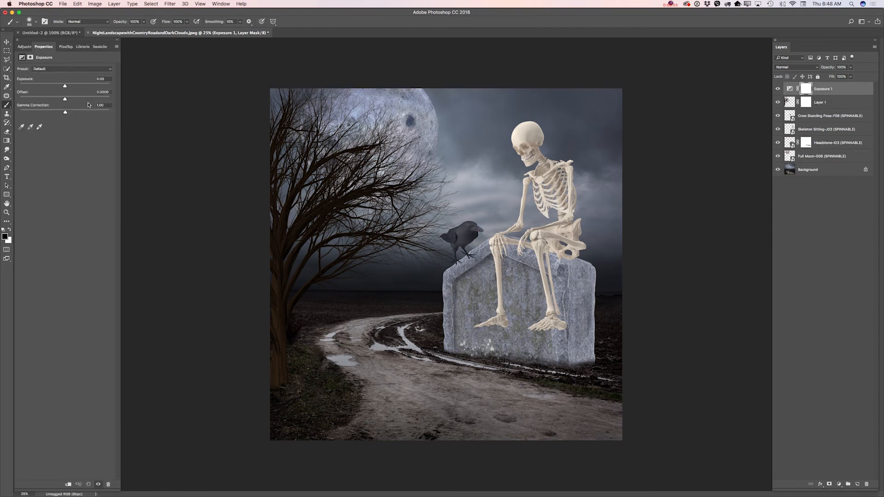
drag(64, 86, 68, 113)
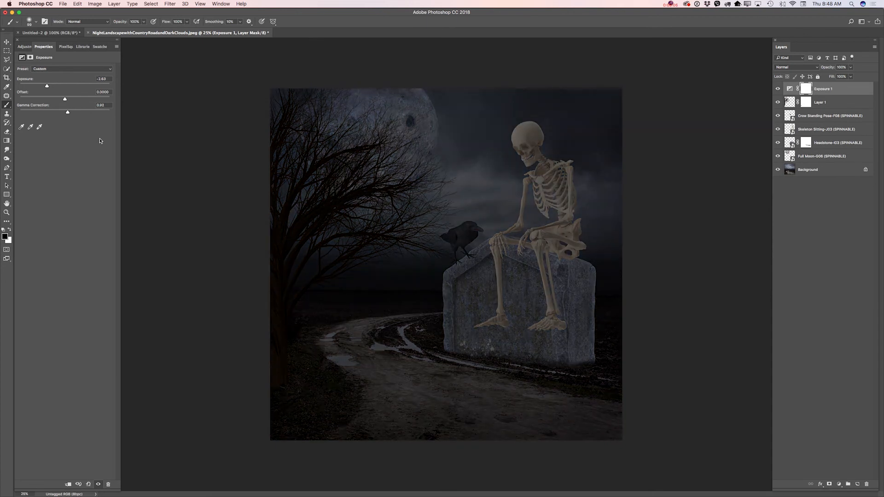
click(850, 69)
drag(852, 76, 845, 77)
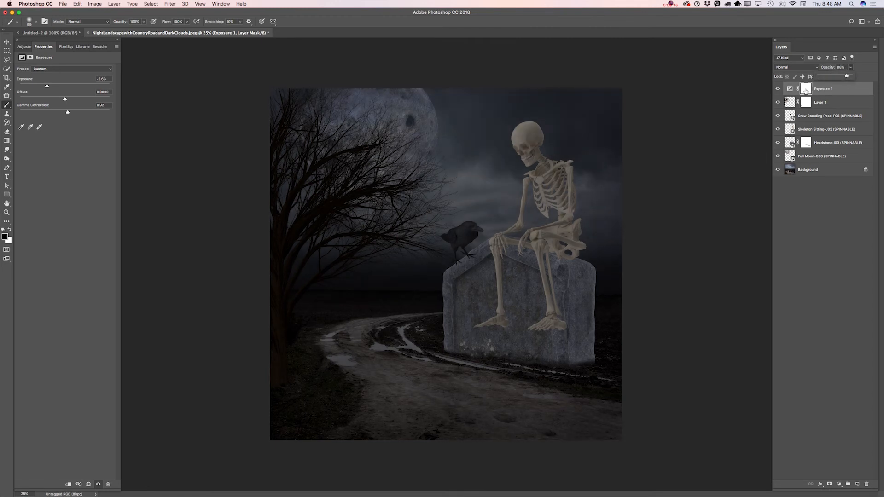
Step: Draw repeated radial gradients at 31% opacity on the Exposure mask to bring back light around the moon, sky, crow, tree and road
click(806, 89)
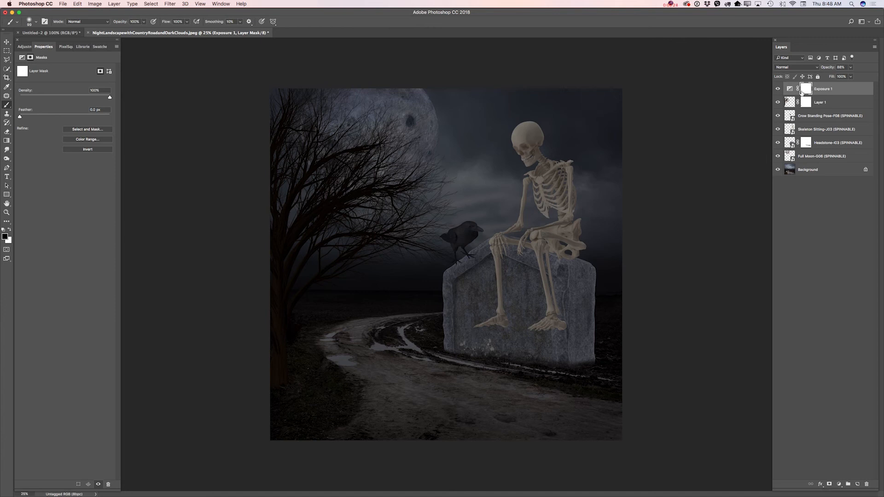
click(7, 141)
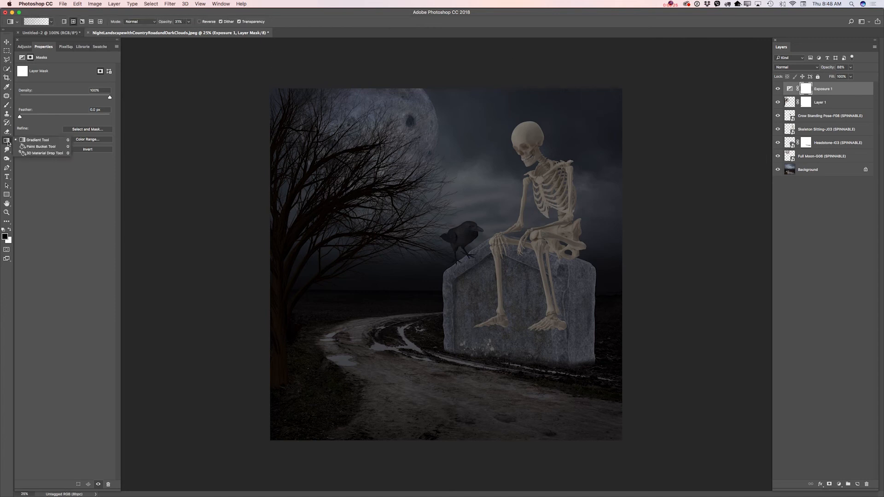
click(33, 140)
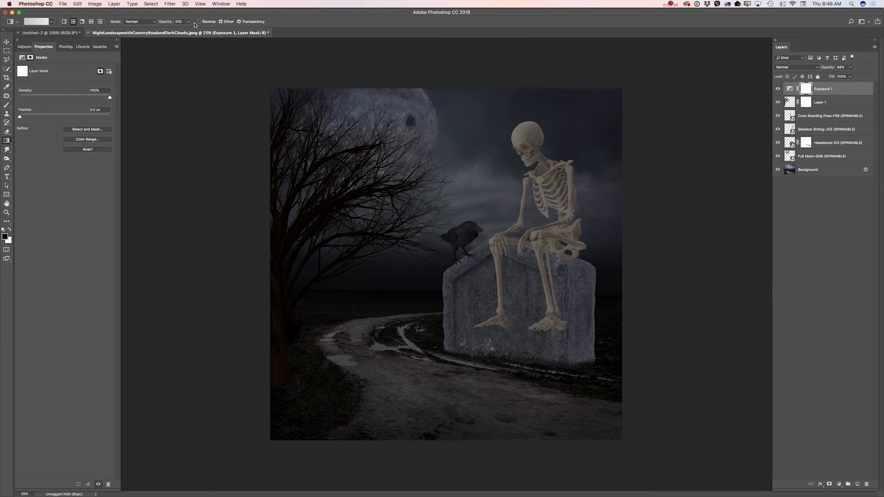
drag(407, 127, 455, 200)
drag(411, 145, 493, 251)
drag(450, 222, 501, 268)
drag(494, 148, 542, 210)
drag(403, 159, 411, 201)
drag(352, 196, 313, 280)
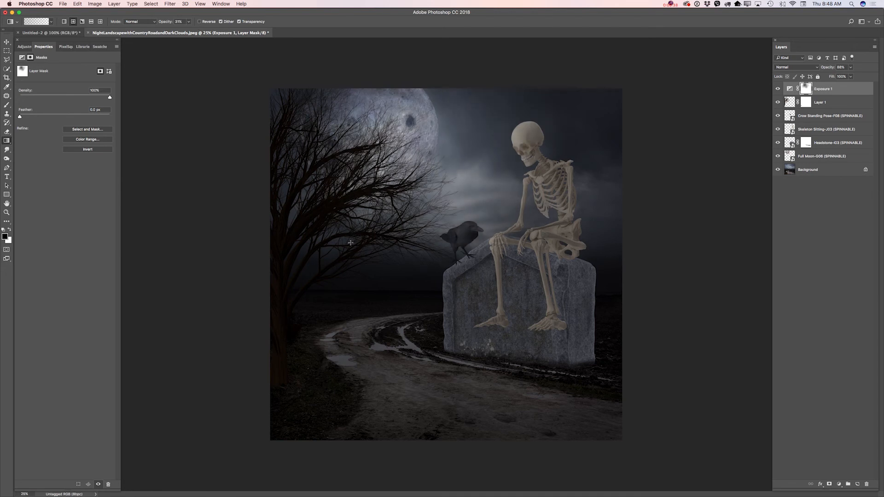
drag(371, 284, 345, 366)
drag(387, 320, 381, 382)
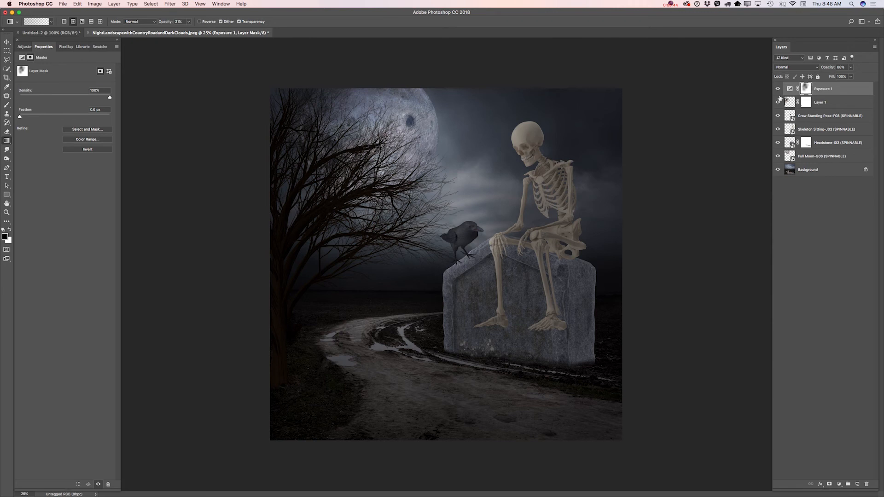
Step: Add an Exposure adjustment clipped to the skeleton layer, with exposure about -1.06 and gamma correction about 0.73
click(829, 130)
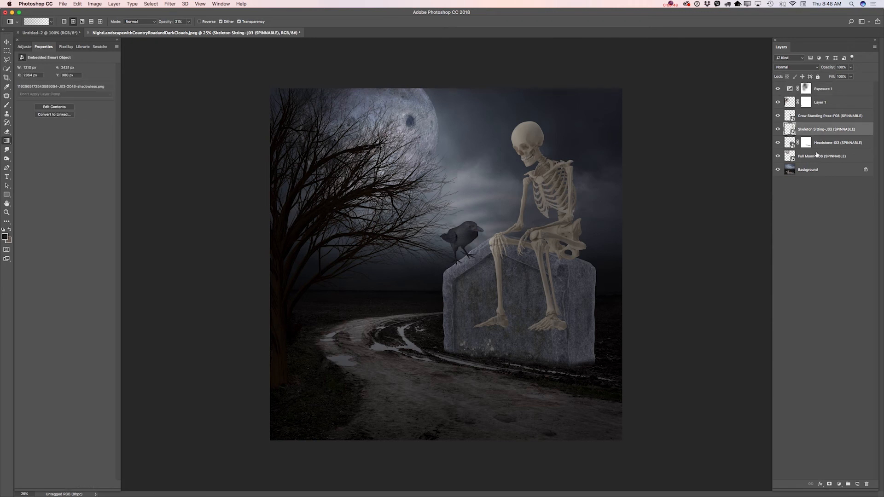
click(24, 46)
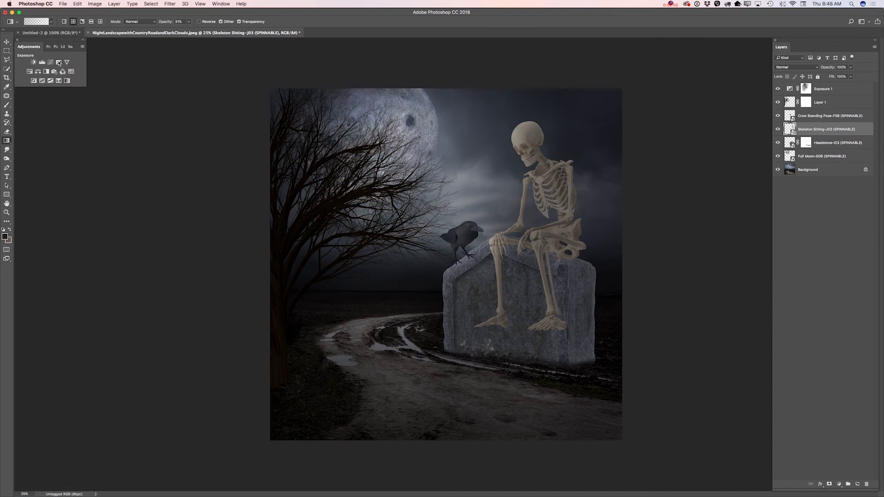
click(59, 63)
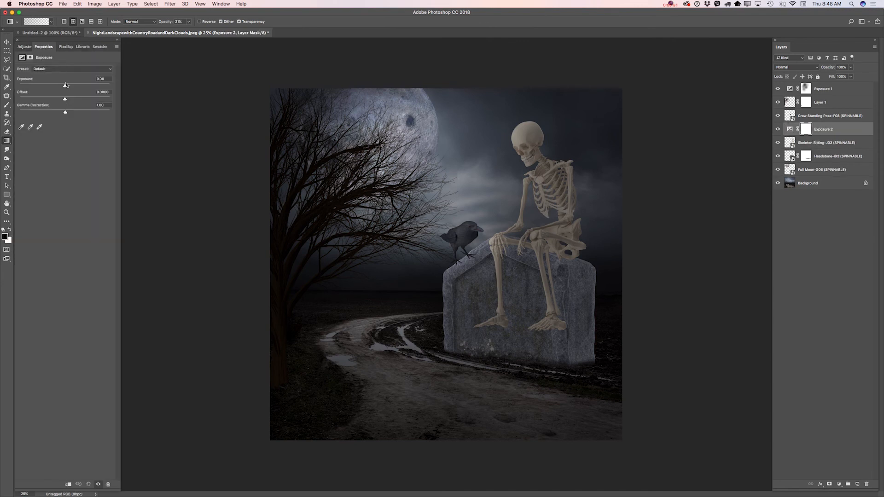
click(68, 485)
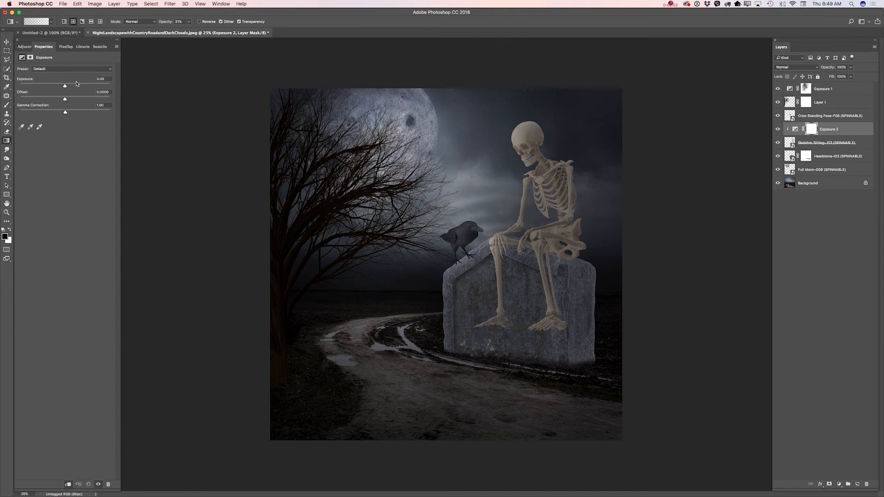
drag(65, 88, 59, 87)
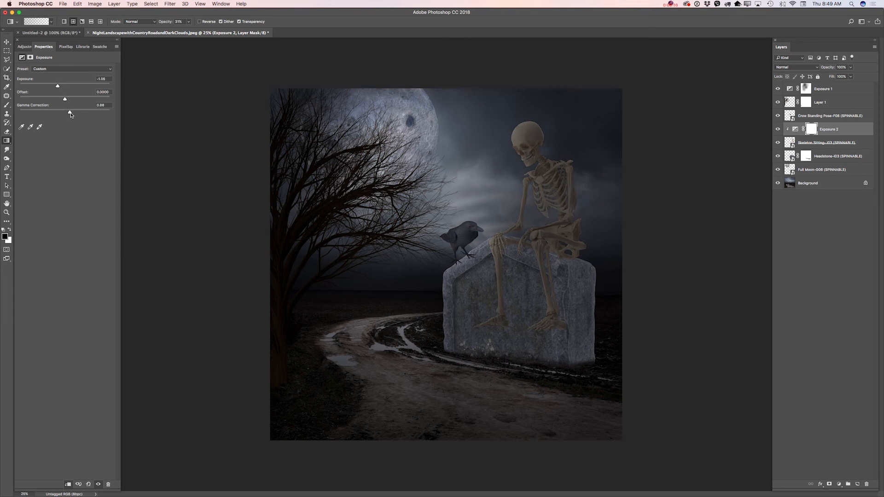
drag(72, 116, 75, 117)
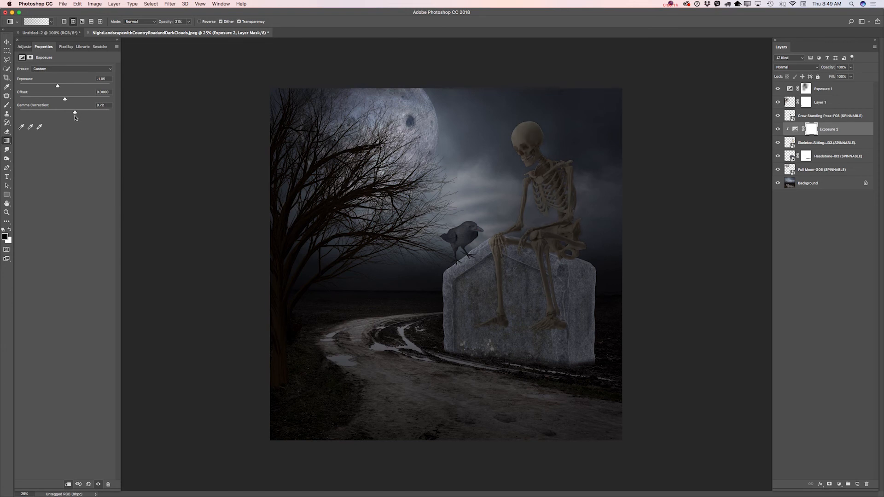
Step: Add an Exposure adjustment clipped to the headstone layer, with exposure about -1.30 and gamma correction about 0.96
click(836, 156)
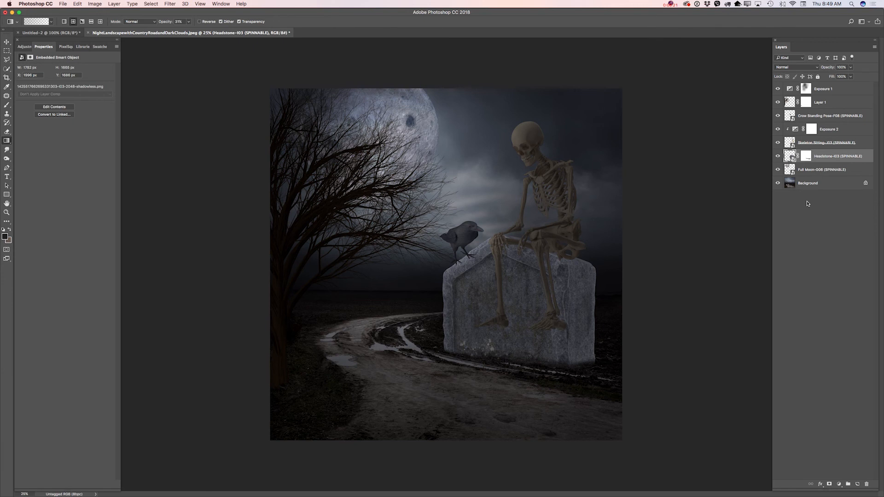
click(24, 46)
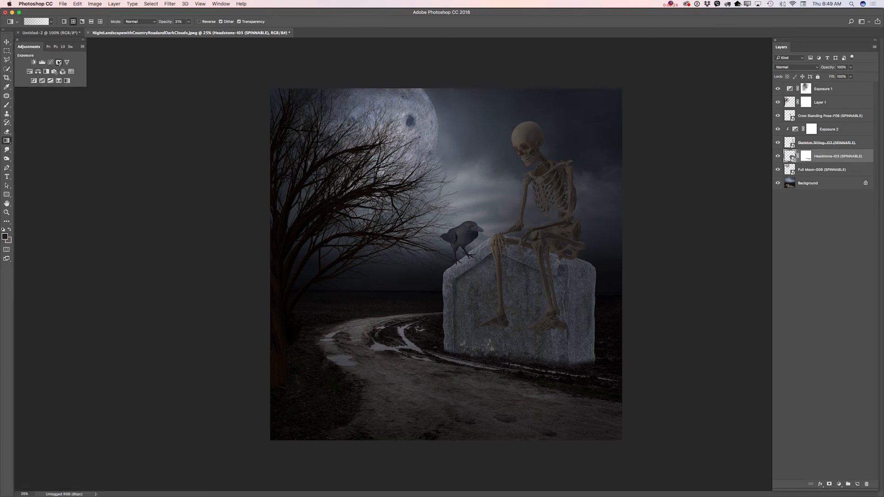
click(58, 62)
click(67, 485)
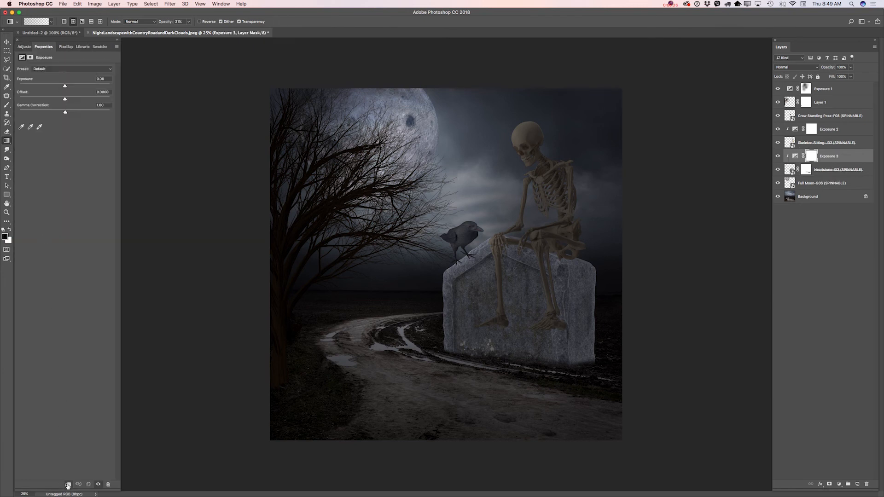
drag(65, 87, 56, 88)
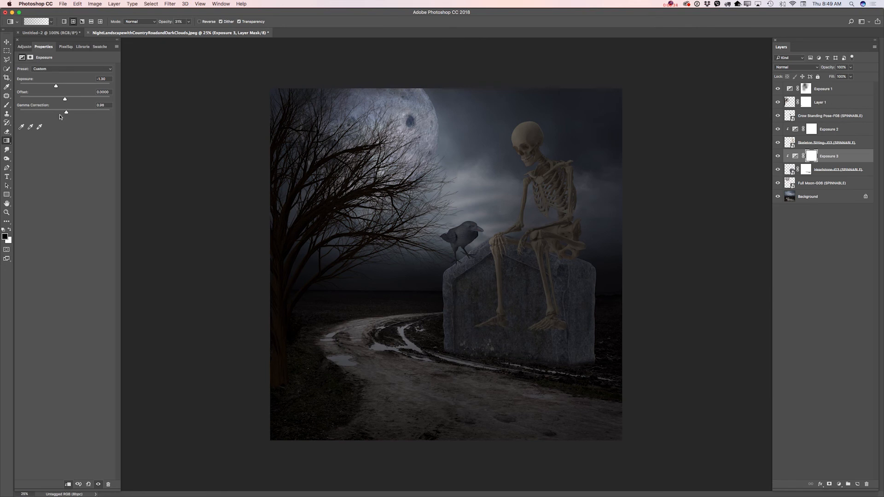
Step: Set the gamma correction of the headstone's Exposure adjustment to about 0.81
drag(69, 113, 75, 114)
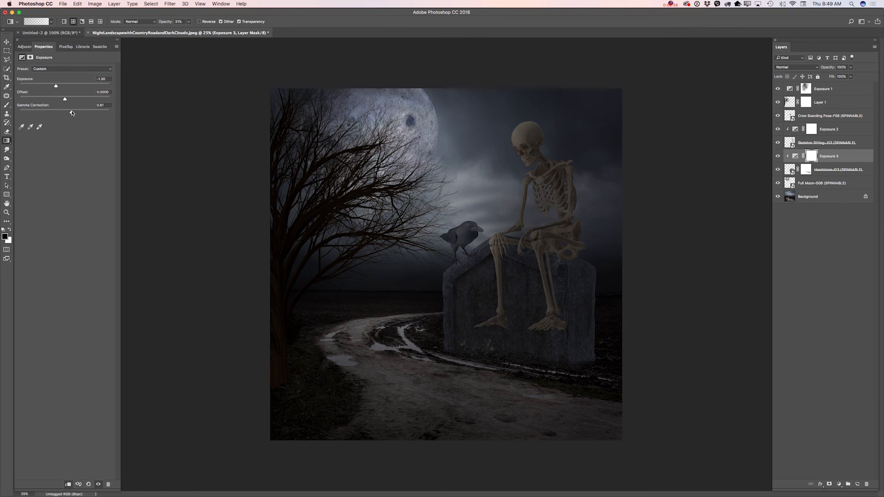
Step: Add an Exposure adjustment clipped to the crow layer, with exposure about -0.84 and gamma correction about 0.82
click(835, 120)
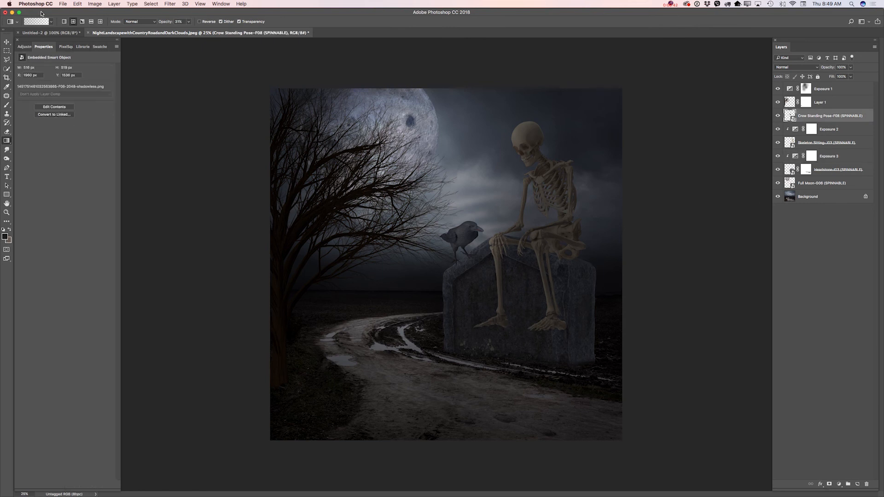
click(24, 46)
click(59, 65)
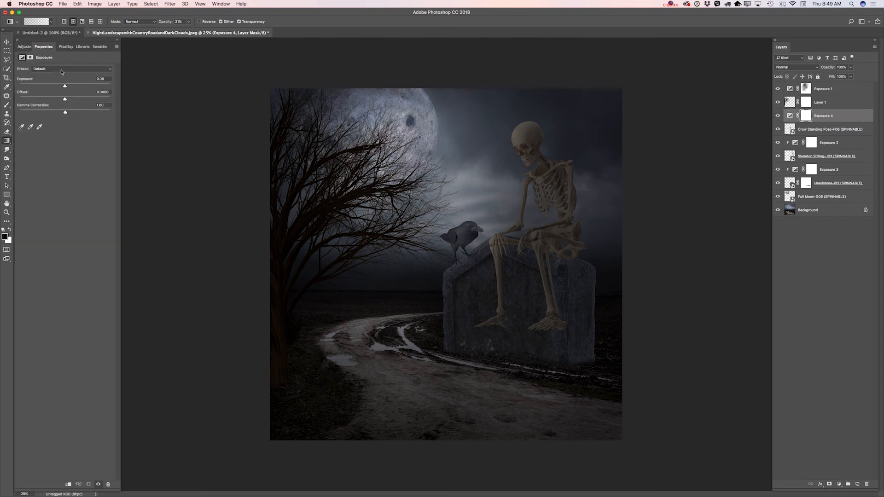
click(68, 485)
mouse_move(67, 87)
mouse_down()
mouse_move(69, 113)
mouse_move(60, 87)
mouse_up()
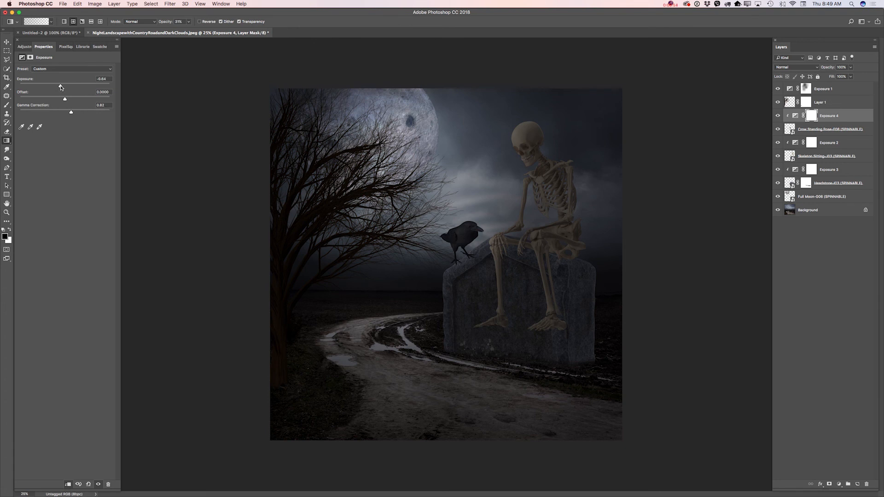
Step: Draw small radial gradients at 31% opacity on the crow's Exposure mask to bring back light on its body
click(814, 117)
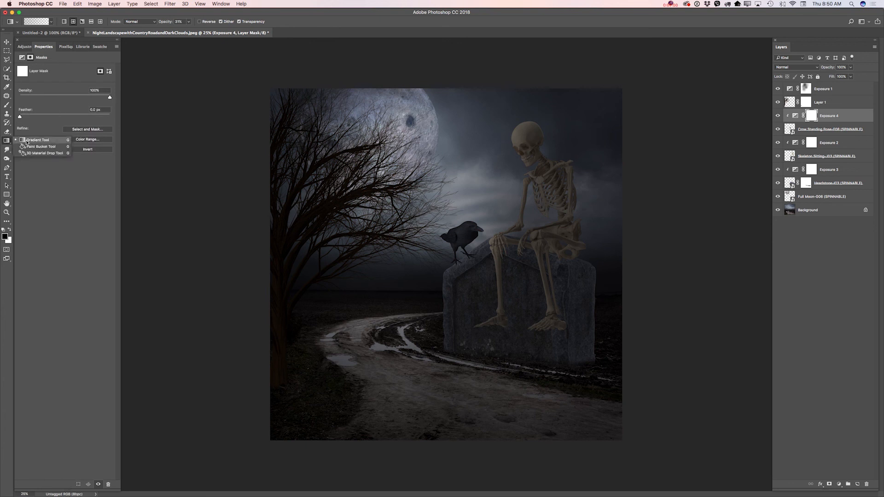
mouse_move(456, 228)
mouse_down()
mouse_move(452, 243)
mouse_move(459, 240)
mouse_move(444, 245)
mouse_move(458, 239)
mouse_up()
drag(452, 225, 460, 248)
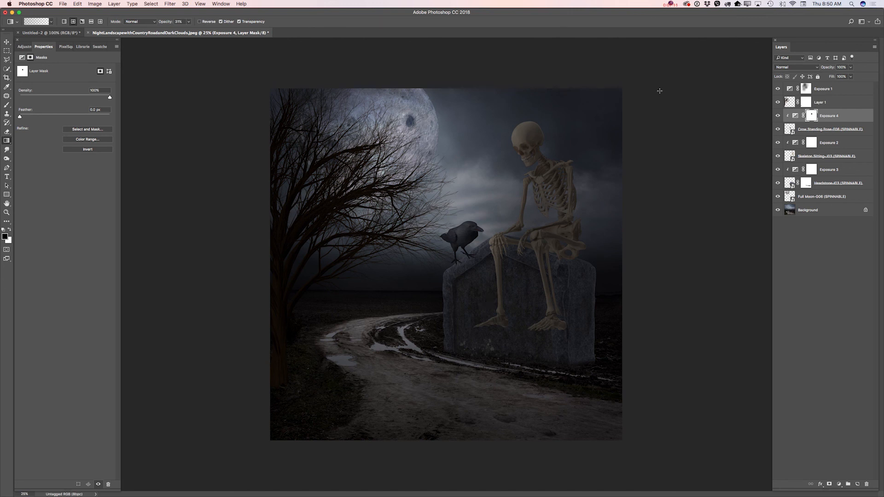
Step: Create a new layer clipped to the headstone and brush a black contact shadow beneath the skeleton's pelvis
click(841, 189)
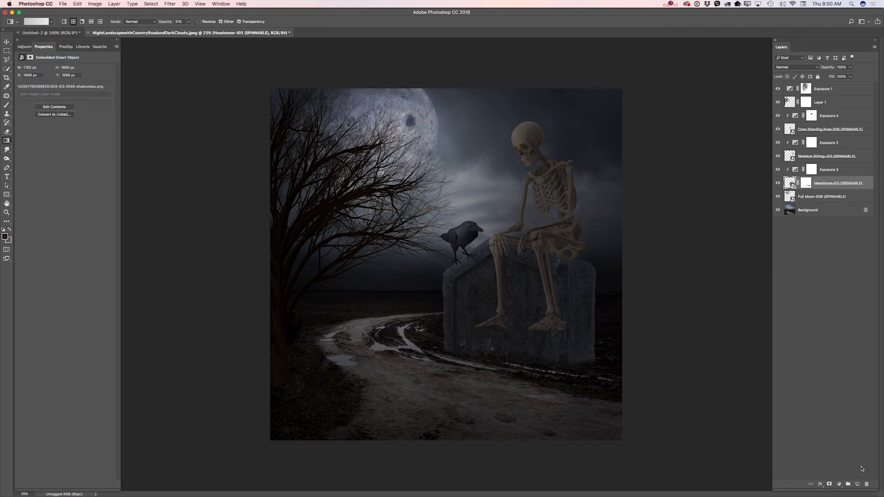
click(857, 484)
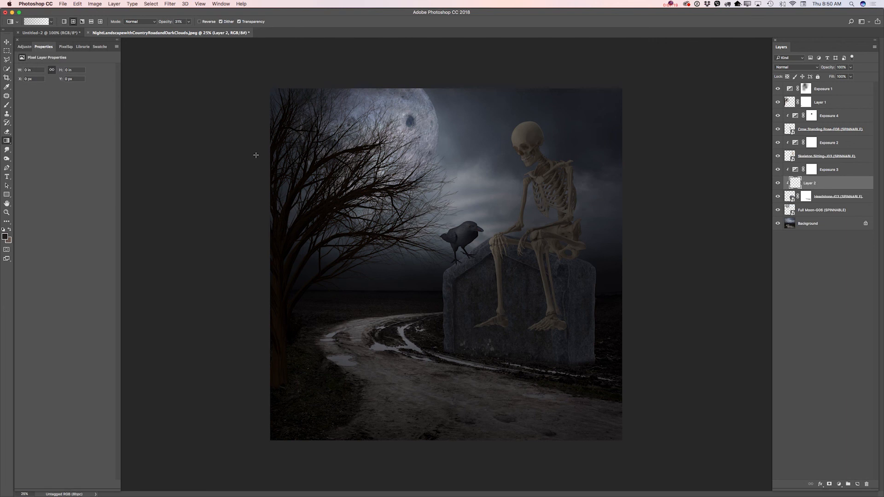
click(9, 106)
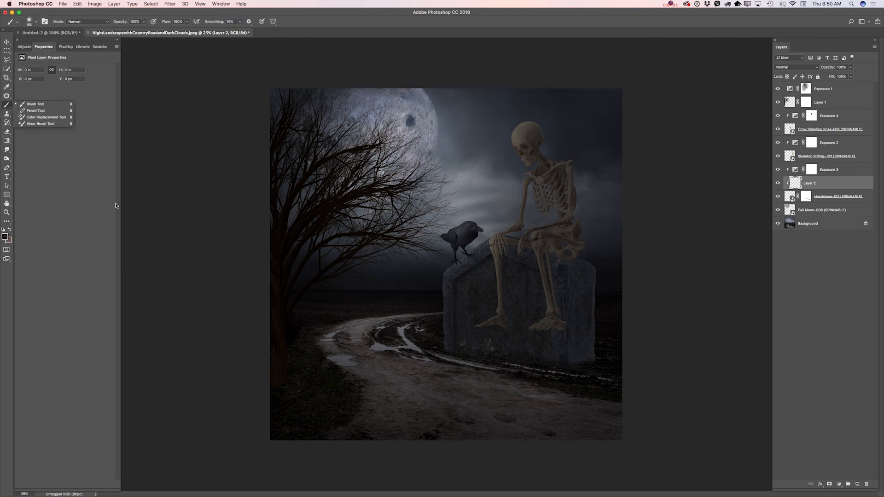
mouse_move(572, 264)
mouse_down()
mouse_move(558, 254)
mouse_move(579, 262)
mouse_move(545, 251)
mouse_move(576, 259)
mouse_up()
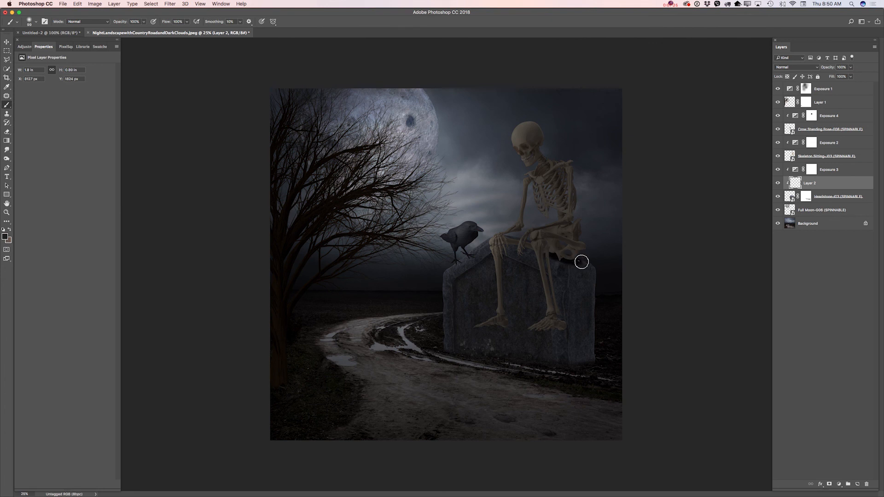
Step: Lower the painted shadow layer's opacity to about 37% and soften it with a Gaussian Blur of about 7.6 pixels
click(851, 77)
drag(851, 77, 828, 75)
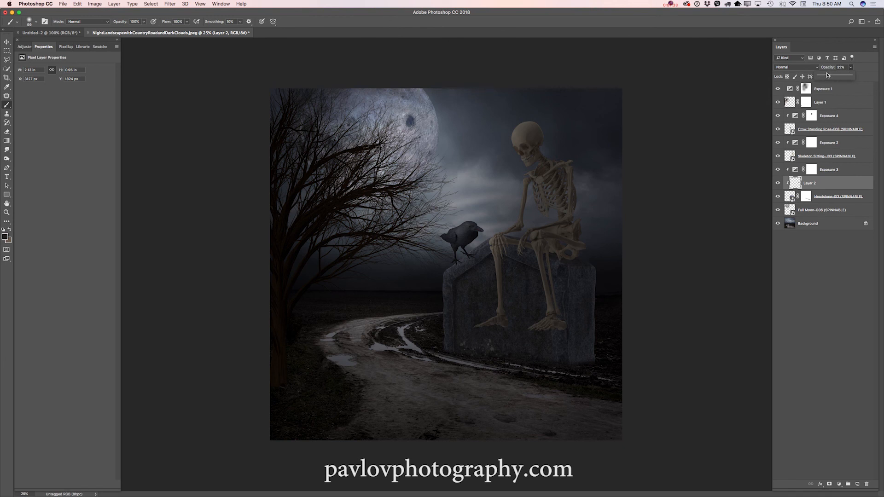
drag(830, 78, 832, 78)
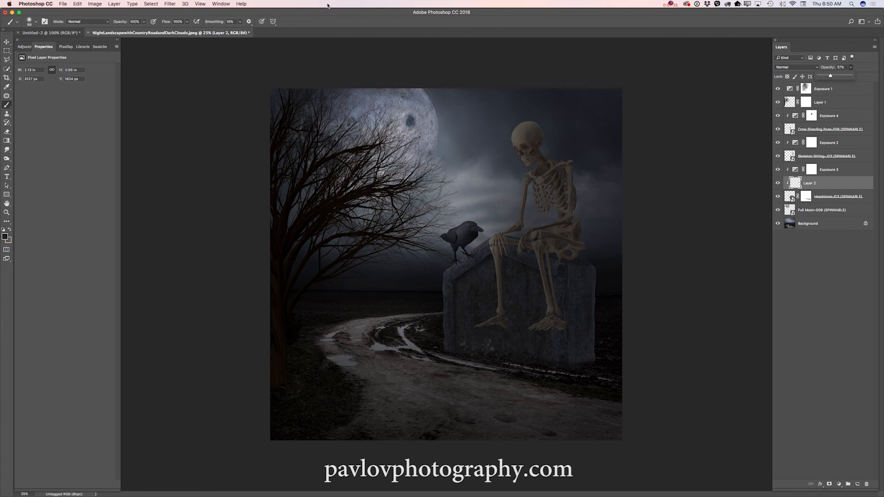
click(170, 4)
mouse_move(221, 86)
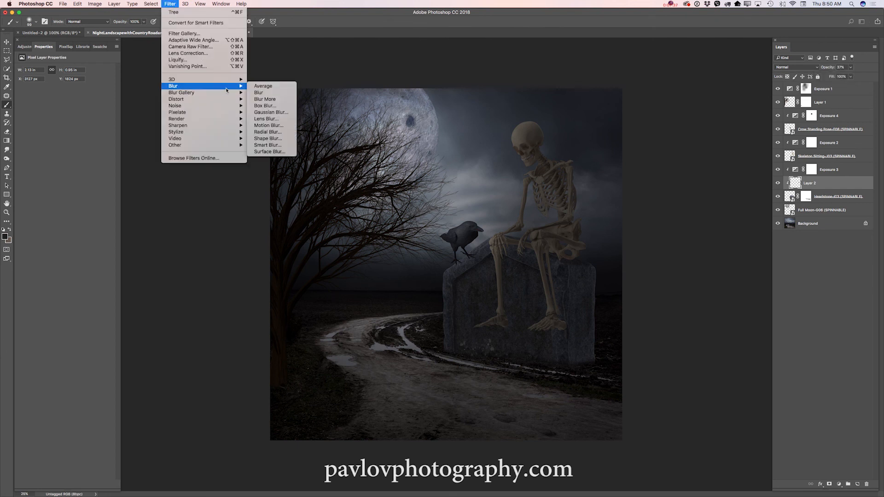
click(272, 113)
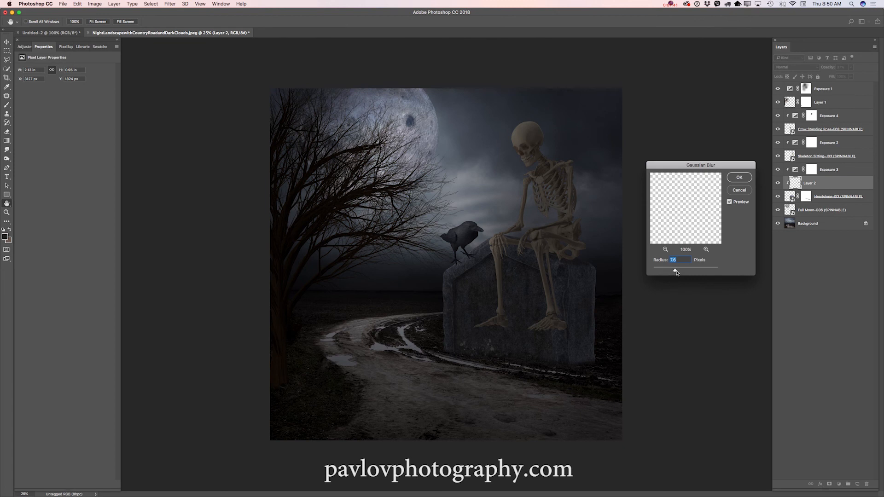
click(740, 178)
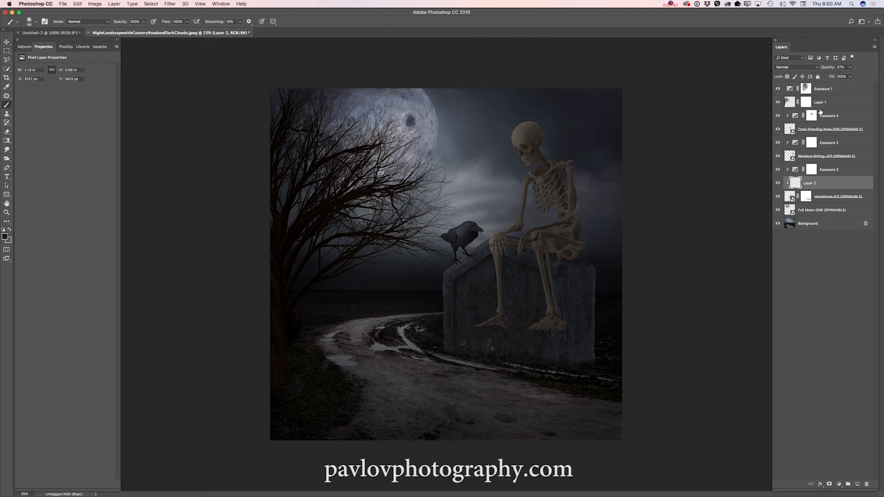
Step: Add a Color Lookup adjustment above all layers using the Moonlight.3DL LUT, with layer opacity about 27%
click(840, 92)
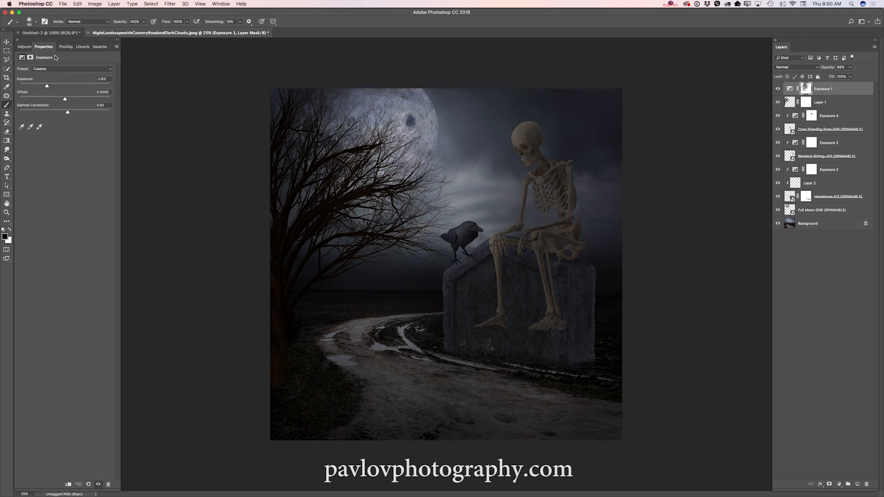
click(23, 48)
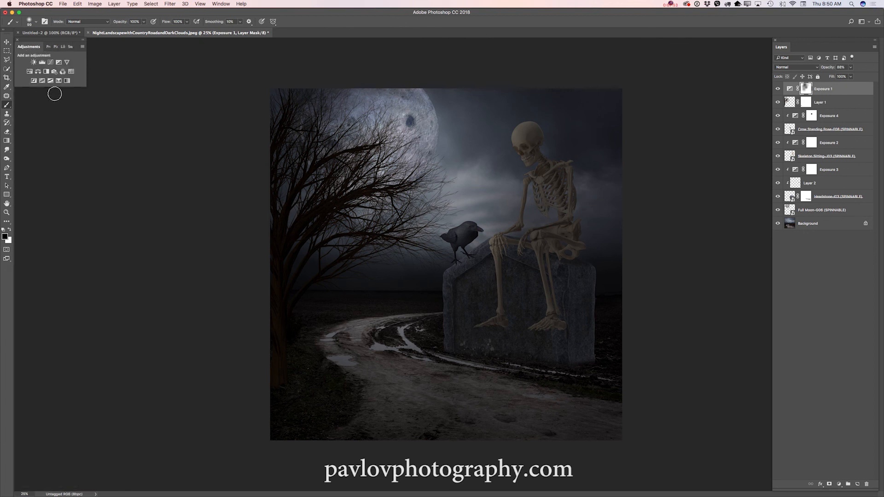
click(72, 72)
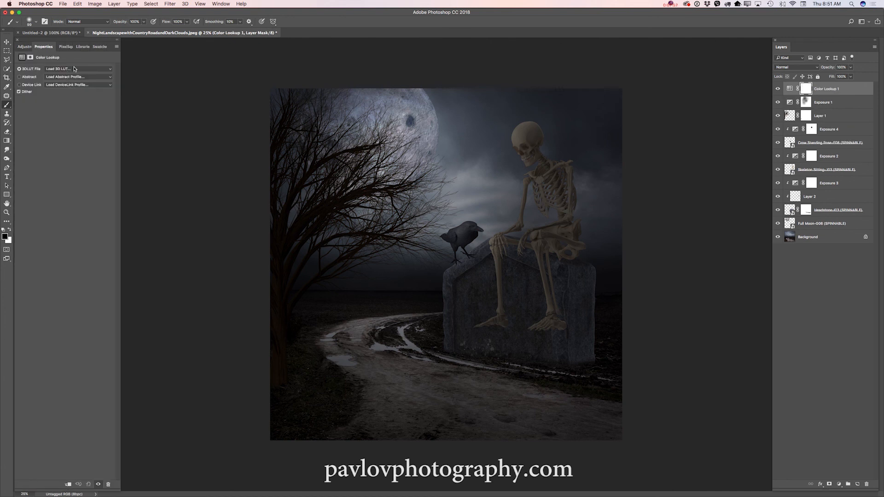
click(73, 69)
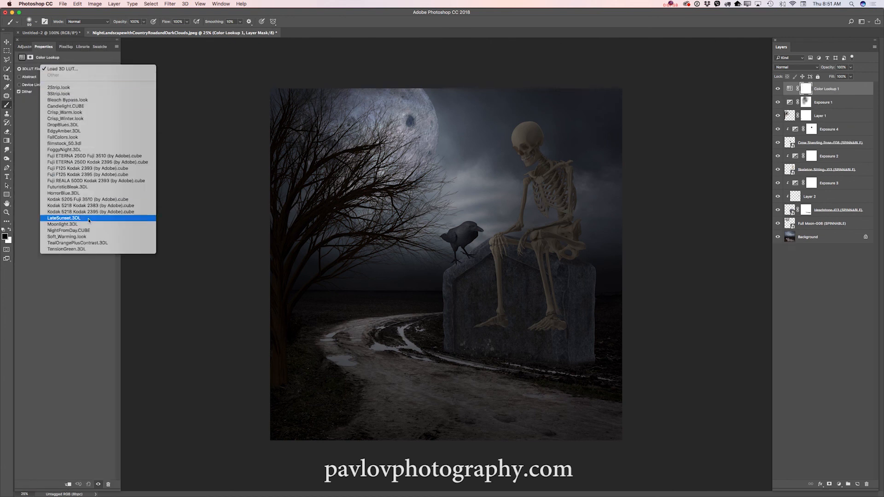
click(73, 226)
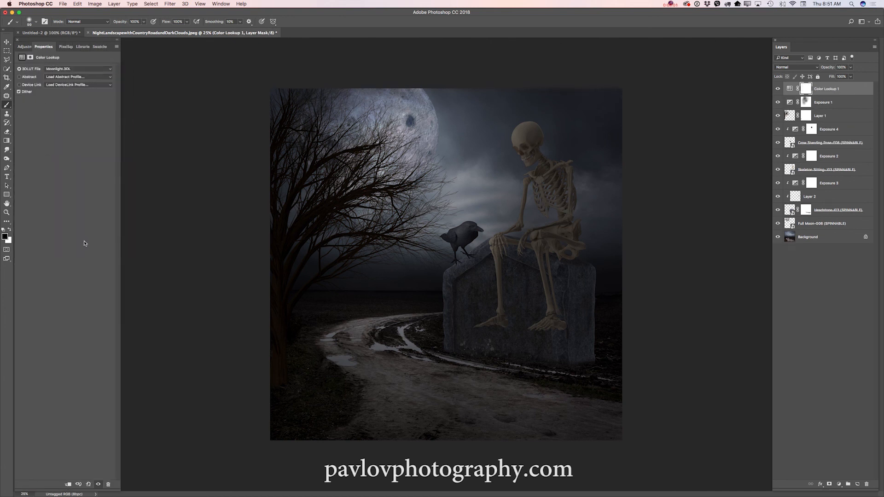
click(850, 68)
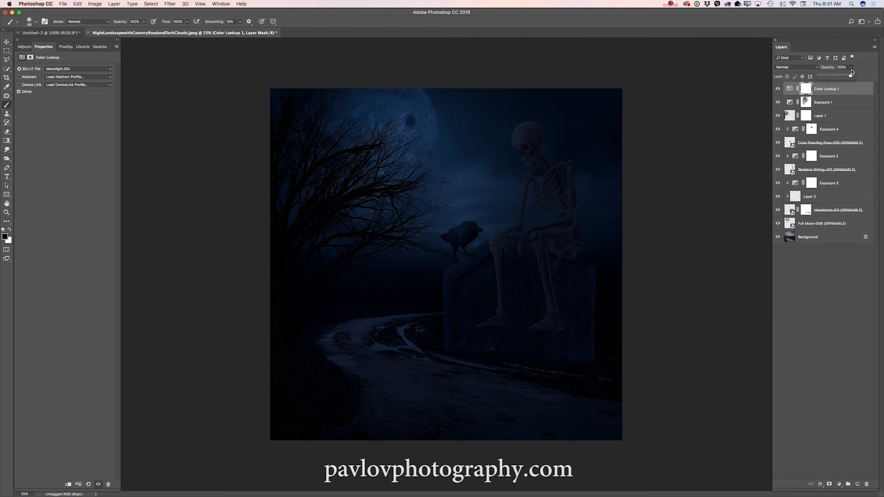
mouse_move(850, 77)
mouse_down()
mouse_move(820, 78)
mouse_move(828, 78)
mouse_up()
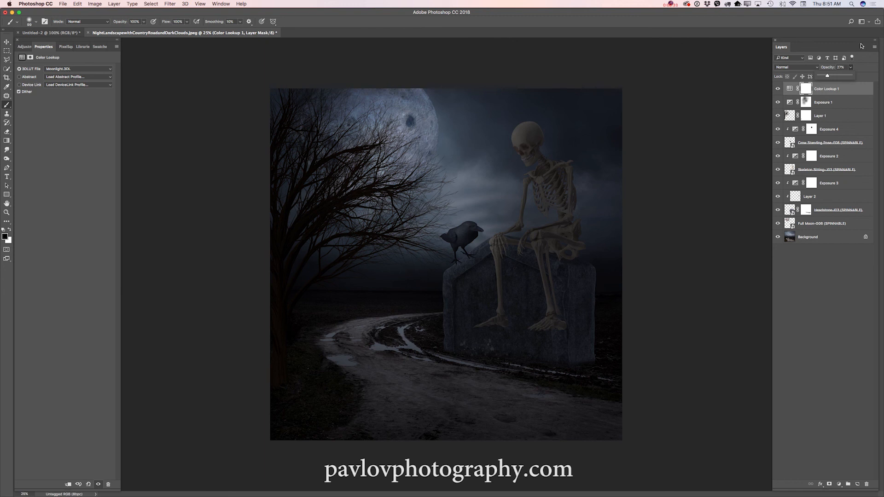
Step: Flatten the image and duplicate the Background layer
click(876, 47)
click(839, 240)
drag(842, 91, 857, 484)
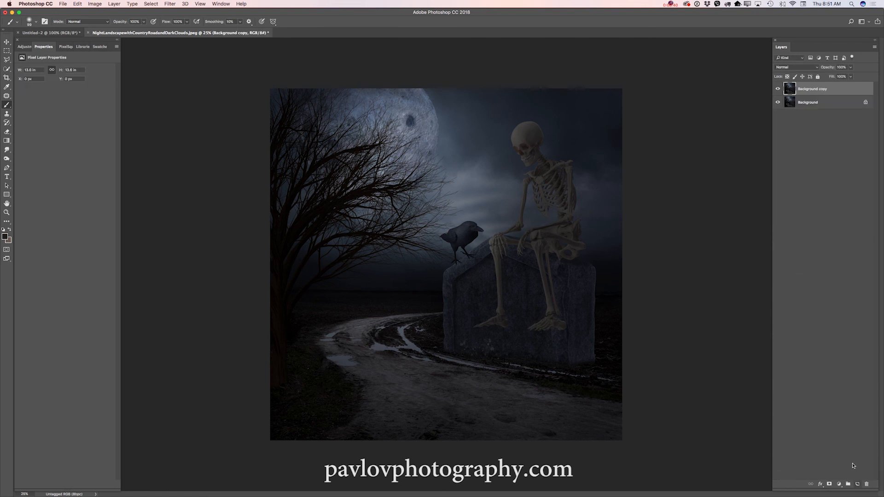
Step: Apply the Camera Raw Filter to the Background copy with exposure +0.20 and contrast about +37
click(169, 4)
click(182, 47)
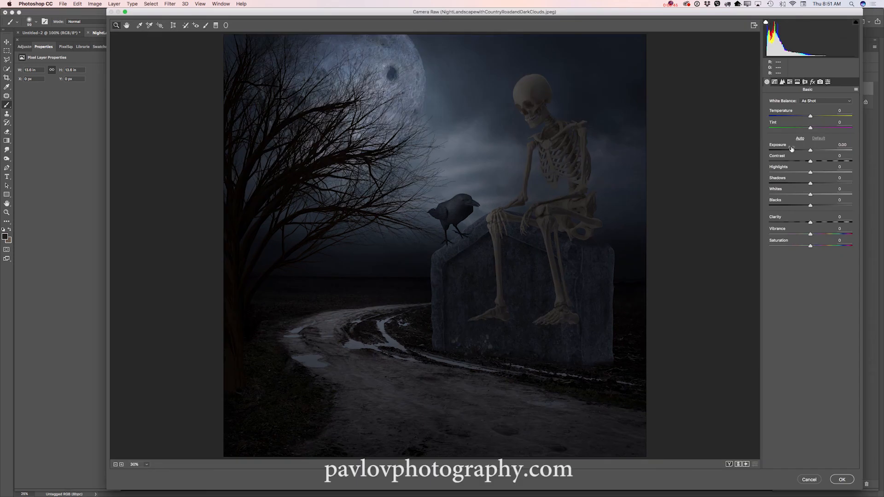
drag(811, 150, 824, 162)
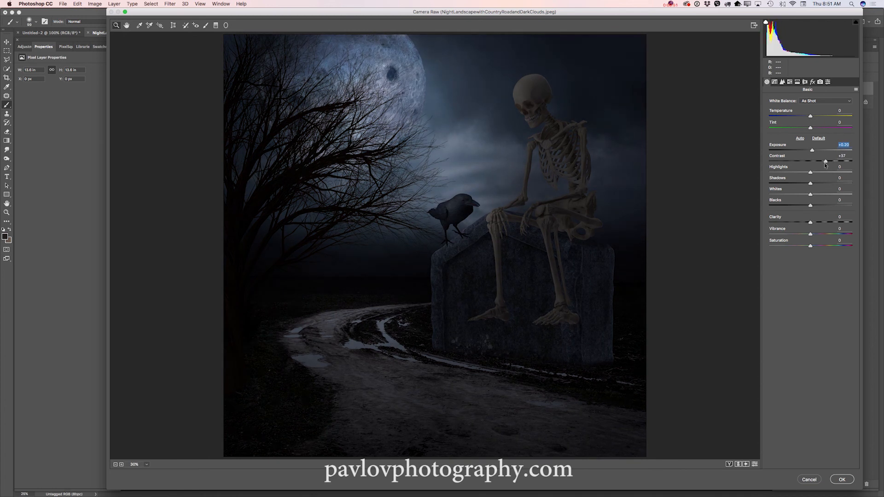
click(842, 480)
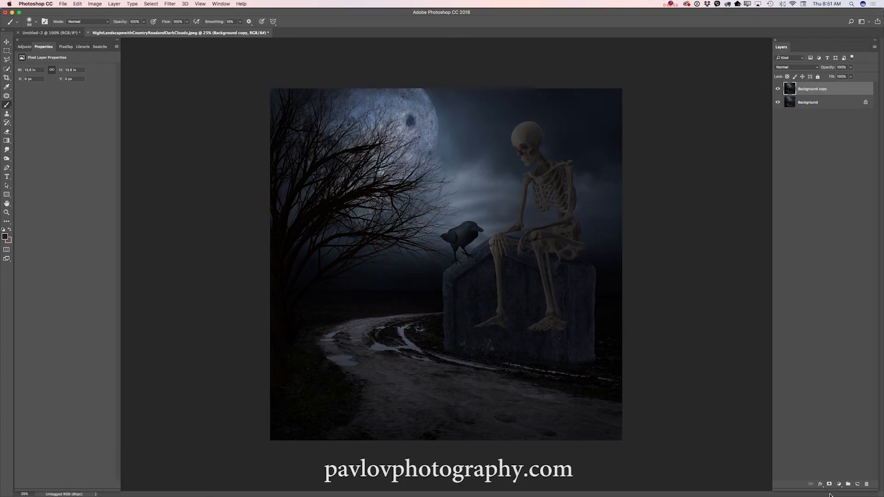